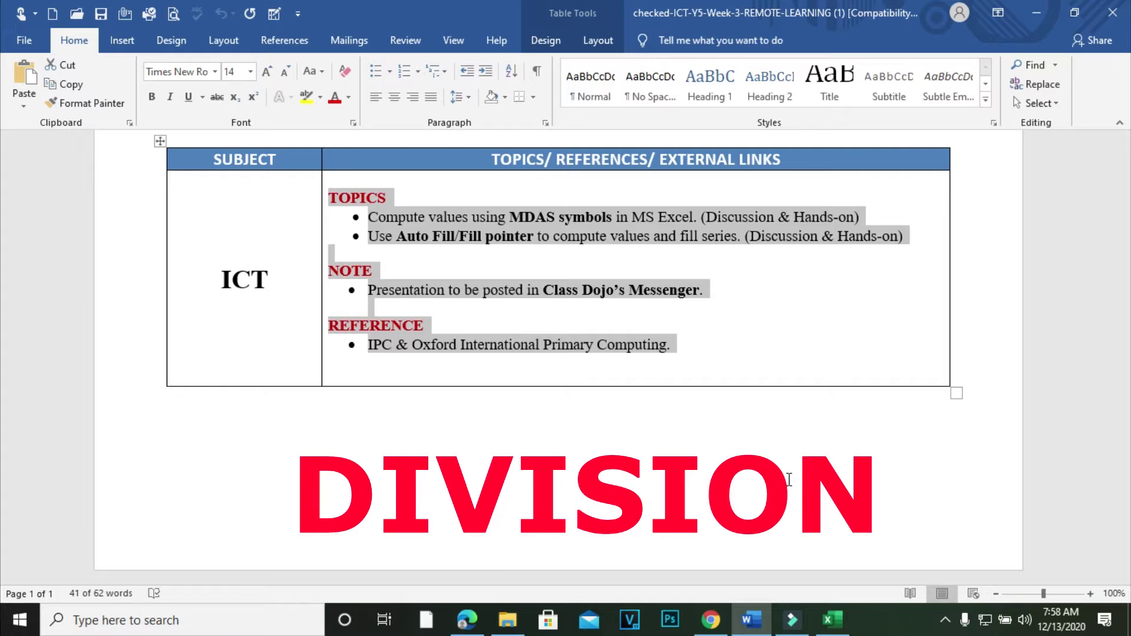
Step: Switch from Word to Excel and enter 500 in B2 and 200 in B3
click(1041, 13)
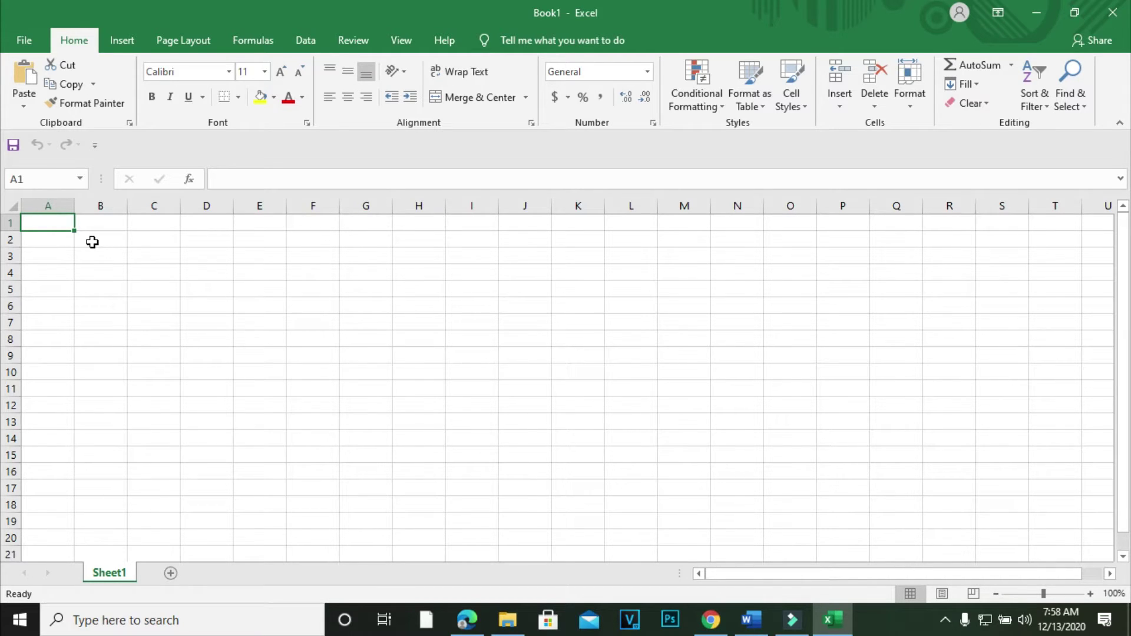
click(91, 243)
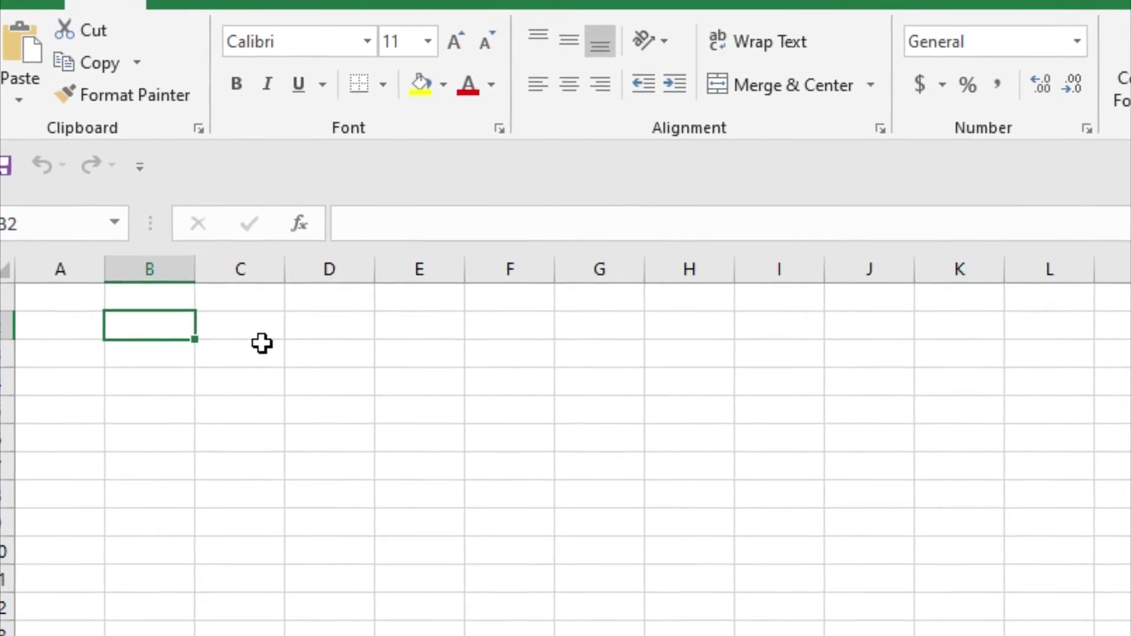
text(5)
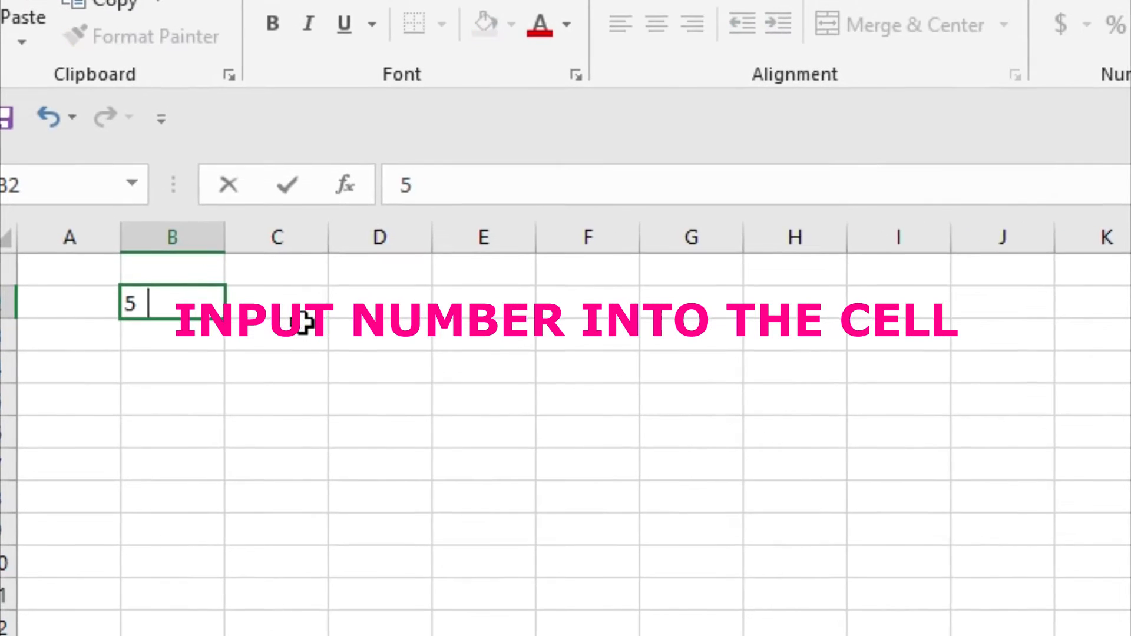
text(00)
click(309, 287)
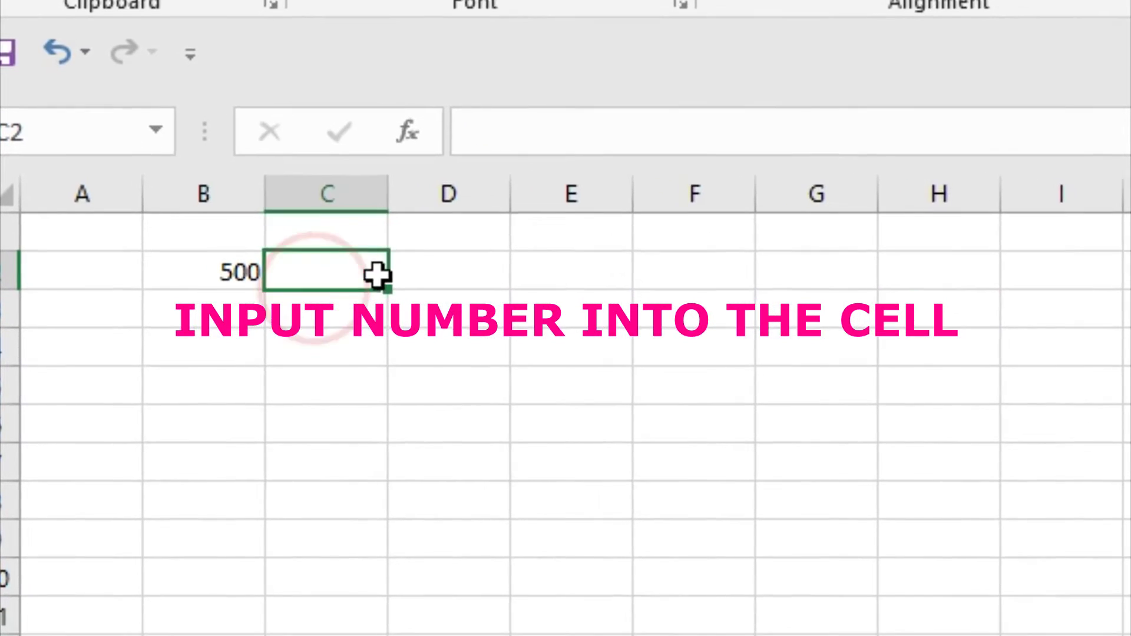
click(212, 318)
text(200)
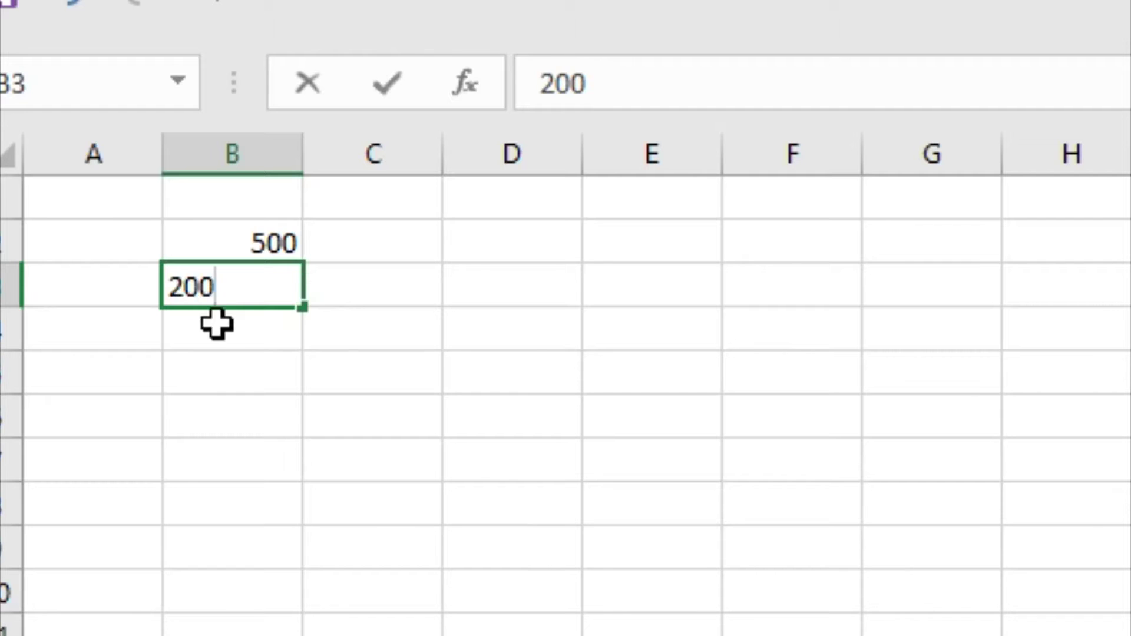
click(339, 369)
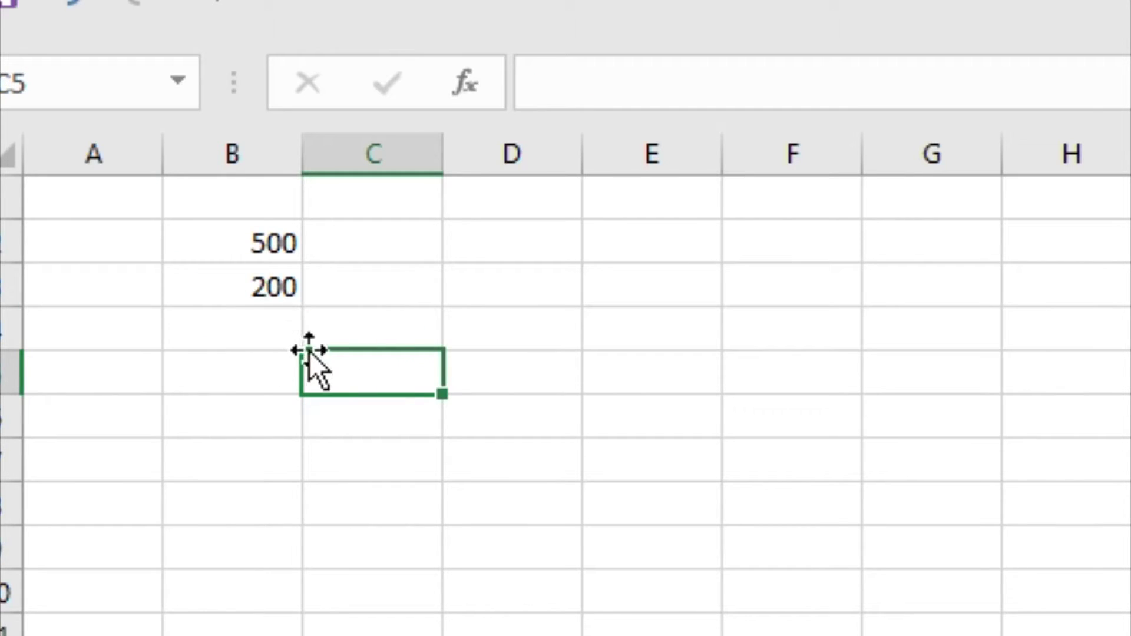
click(281, 331)
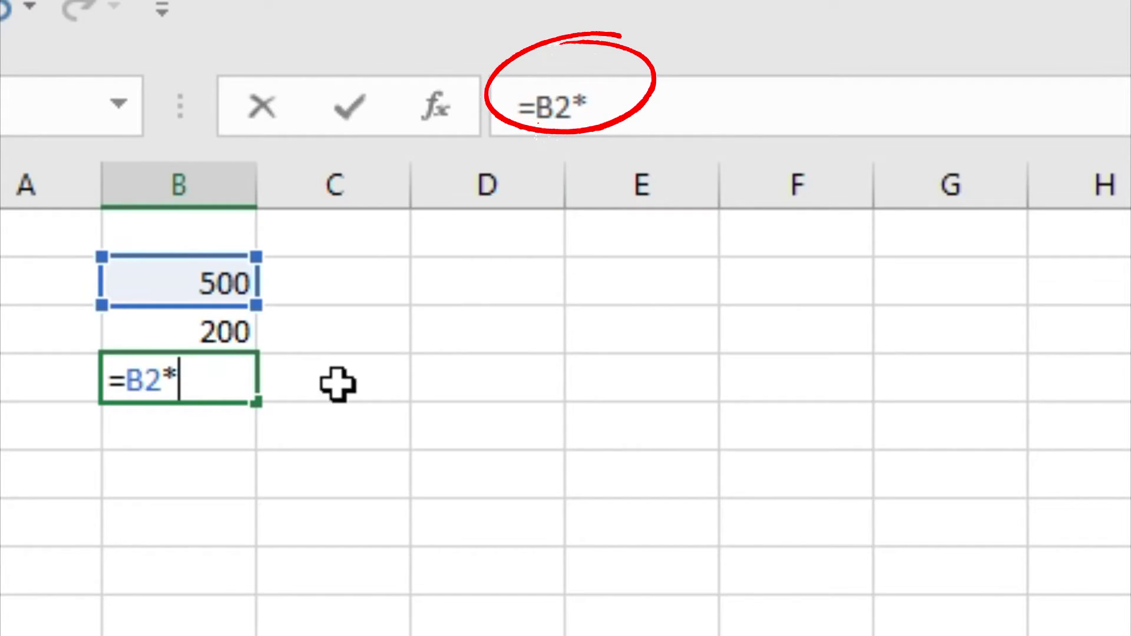
Step: Complete the formula =B2*B3 in B4 so it shows 100000
click(234, 334)
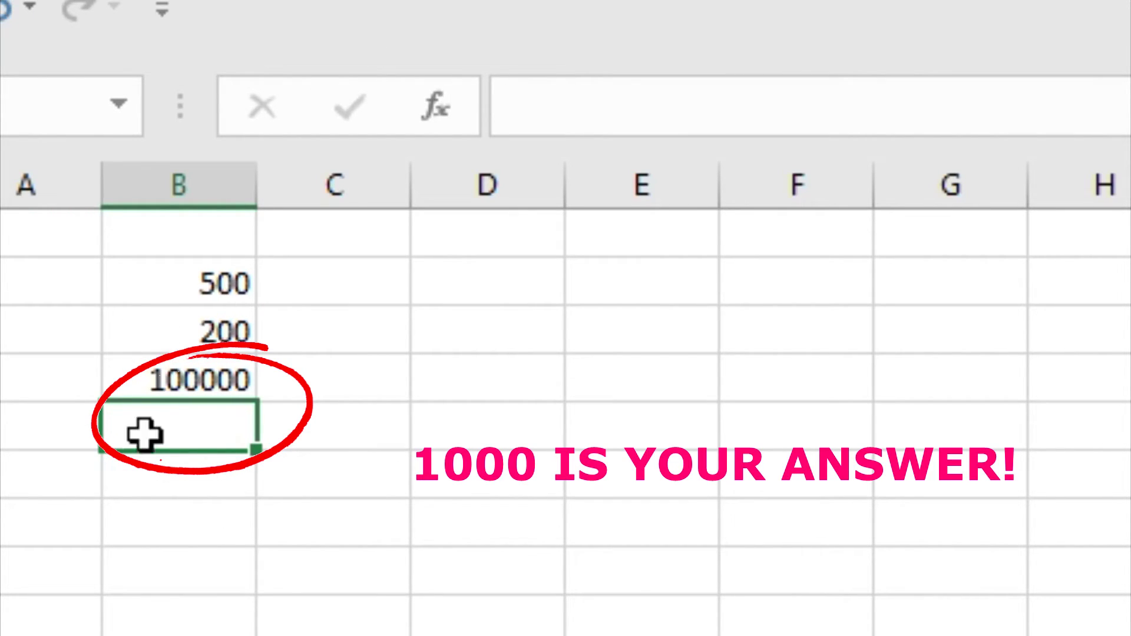
Step: Type the heading 'multipliation' into cell B1
click(151, 517)
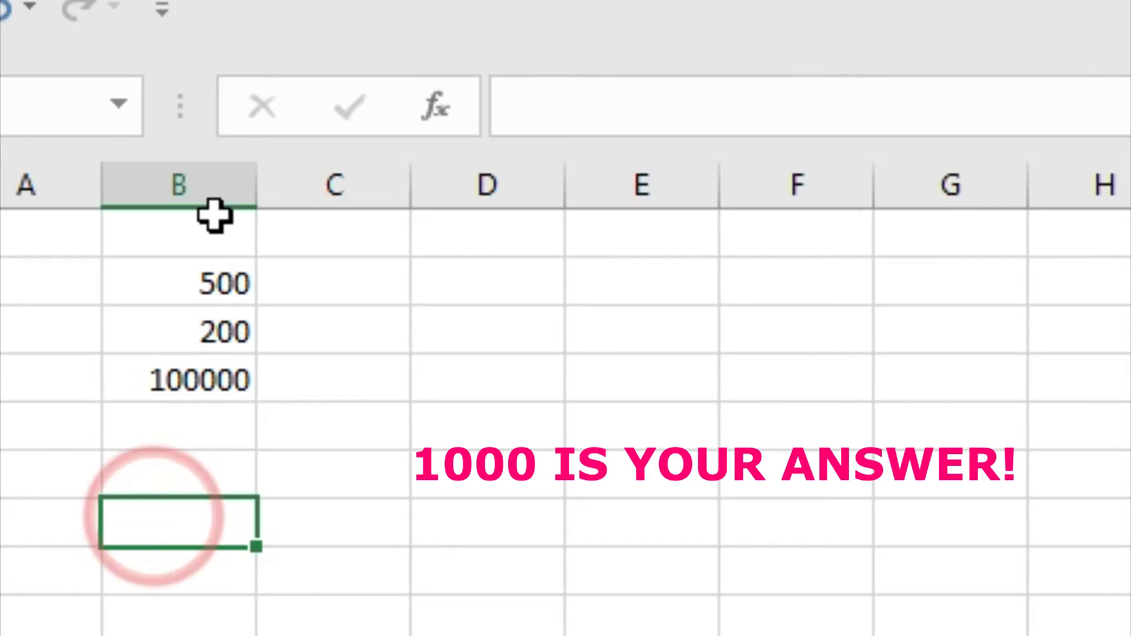
click(203, 232)
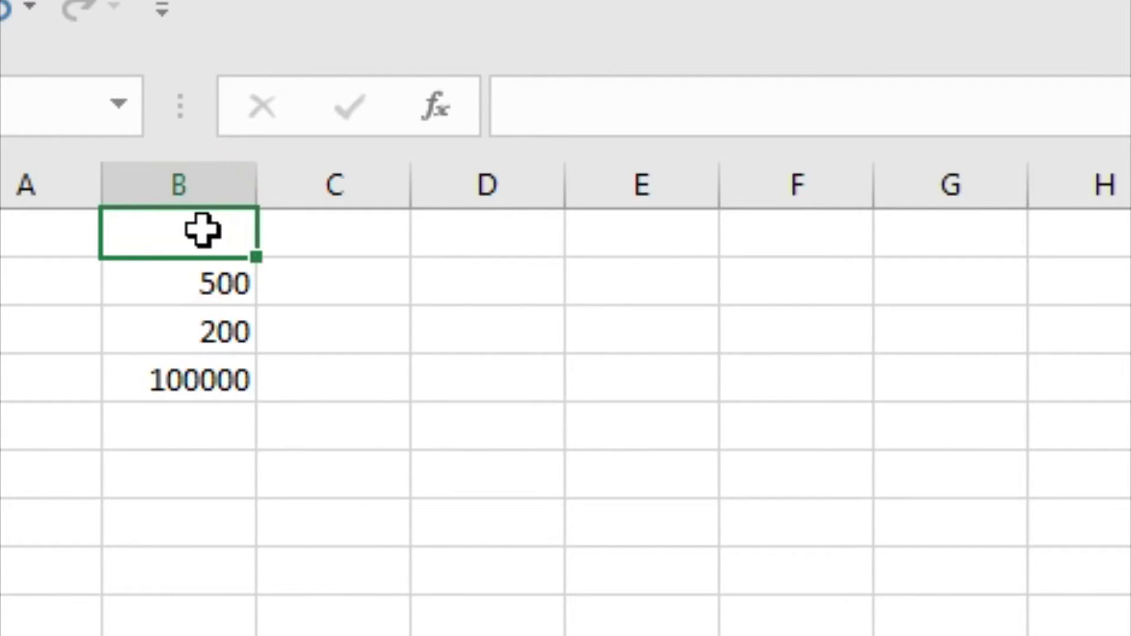
text(multip)
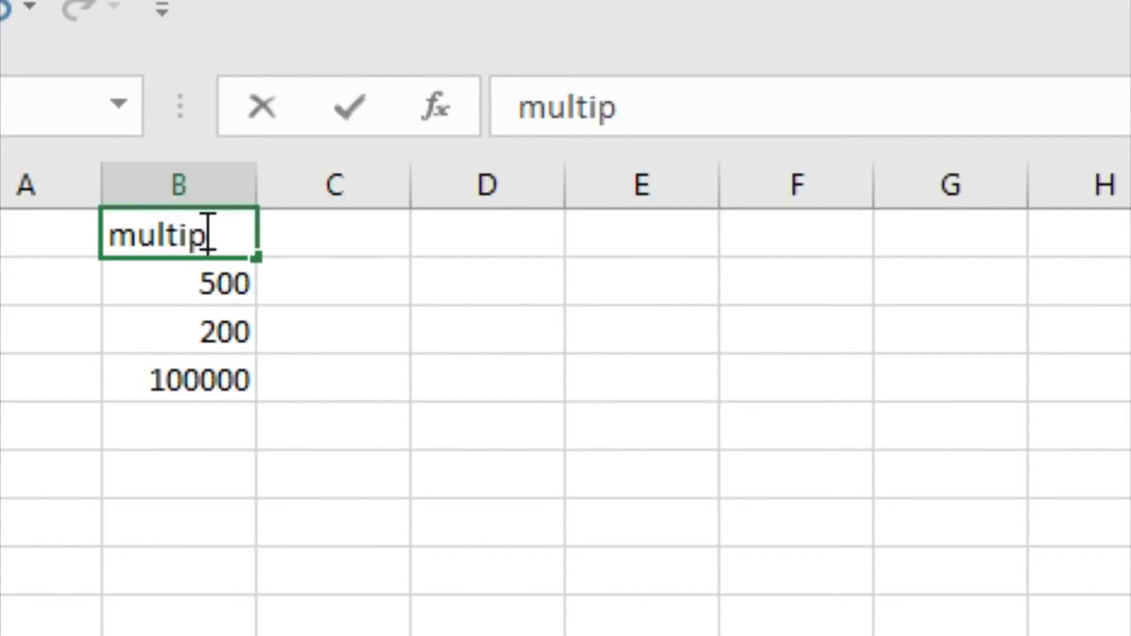
text(liation)
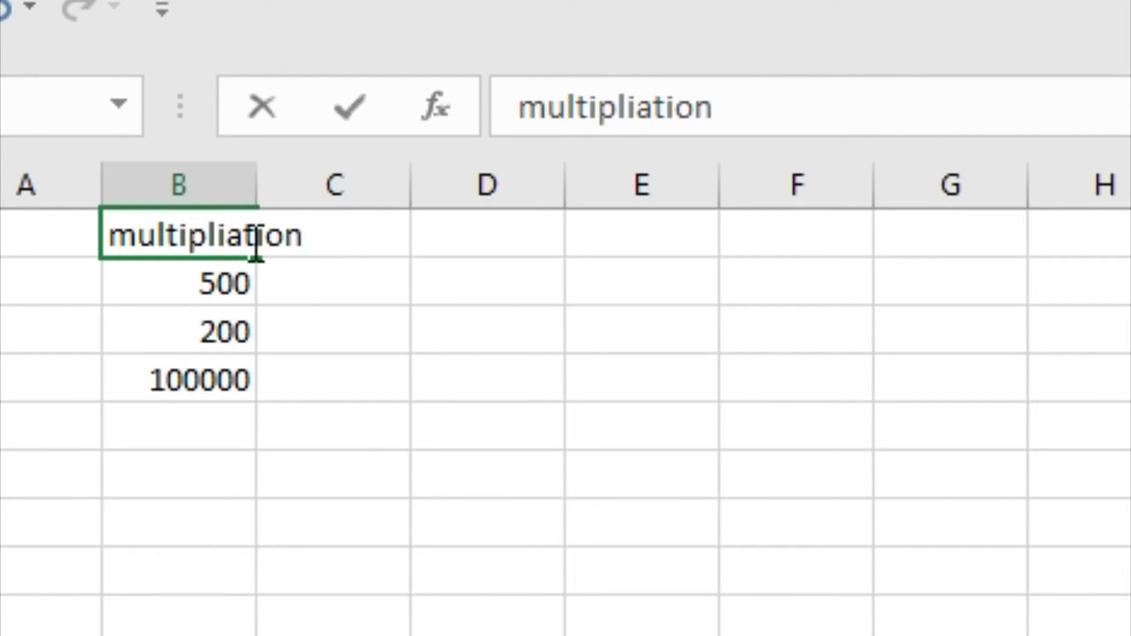
click(221, 332)
Step: Autofit column B so the 'multipliation' heading fits
click(366, 480)
double_click(258, 185)
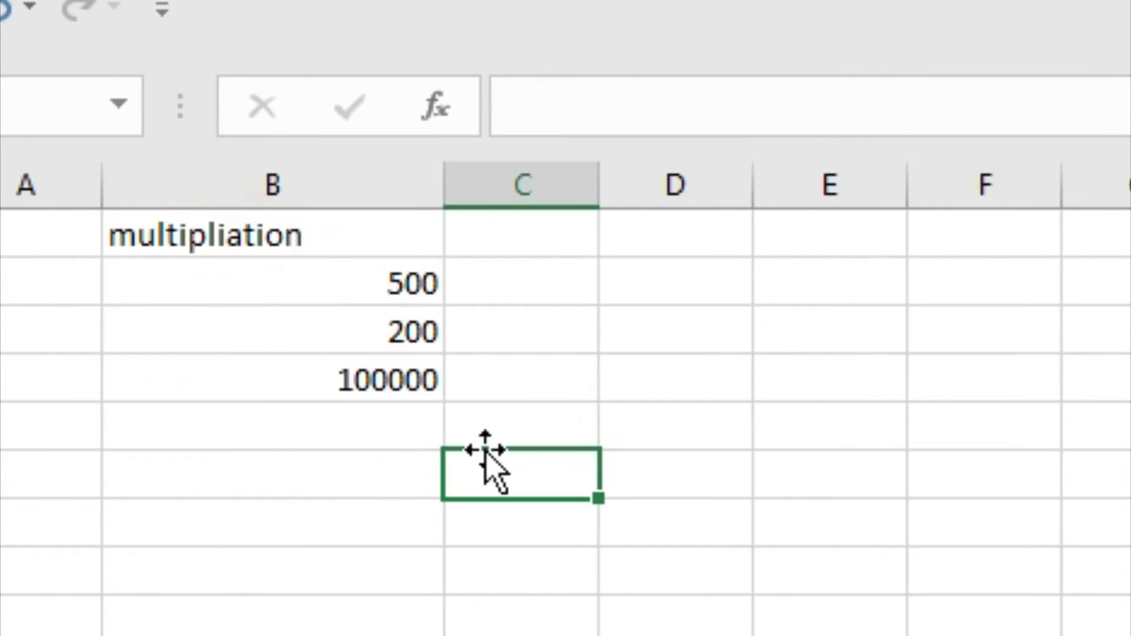
click(230, 234)
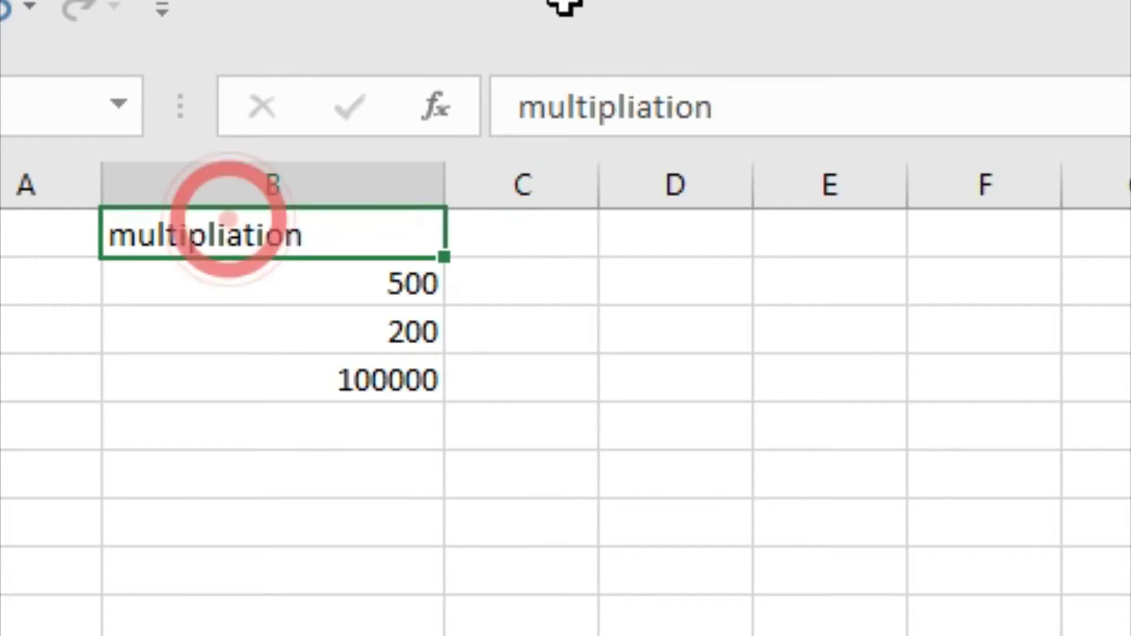
click(522, 235)
text(division)
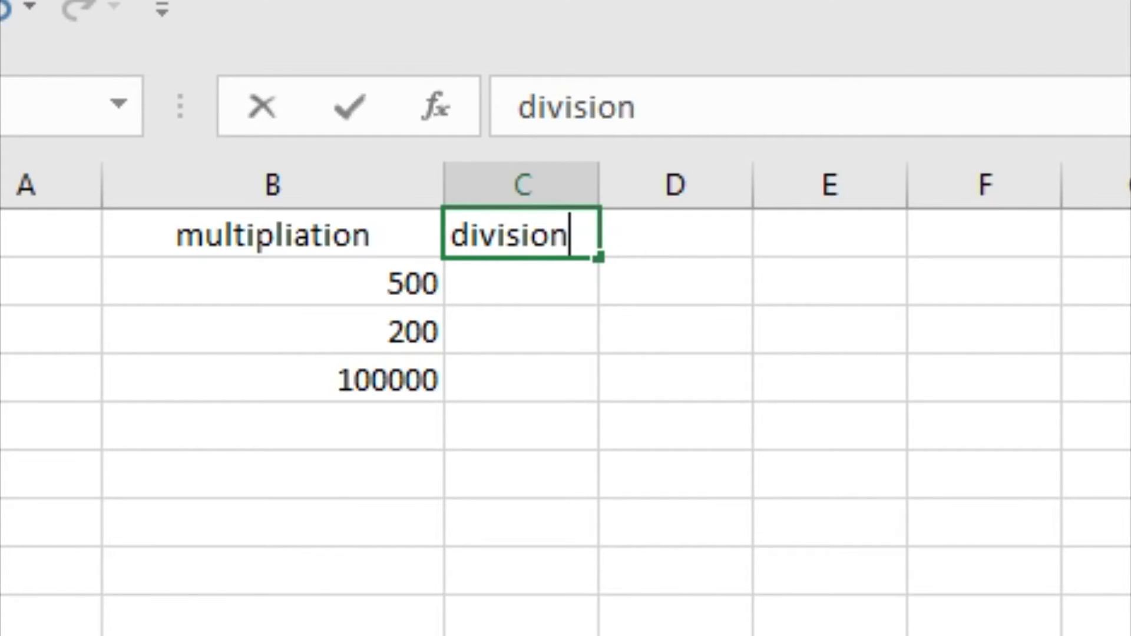
Step: Enter 'division' in C1, with 89 in C2 and 5 in C3
click(902, 501)
click(521, 234)
click(530, 283)
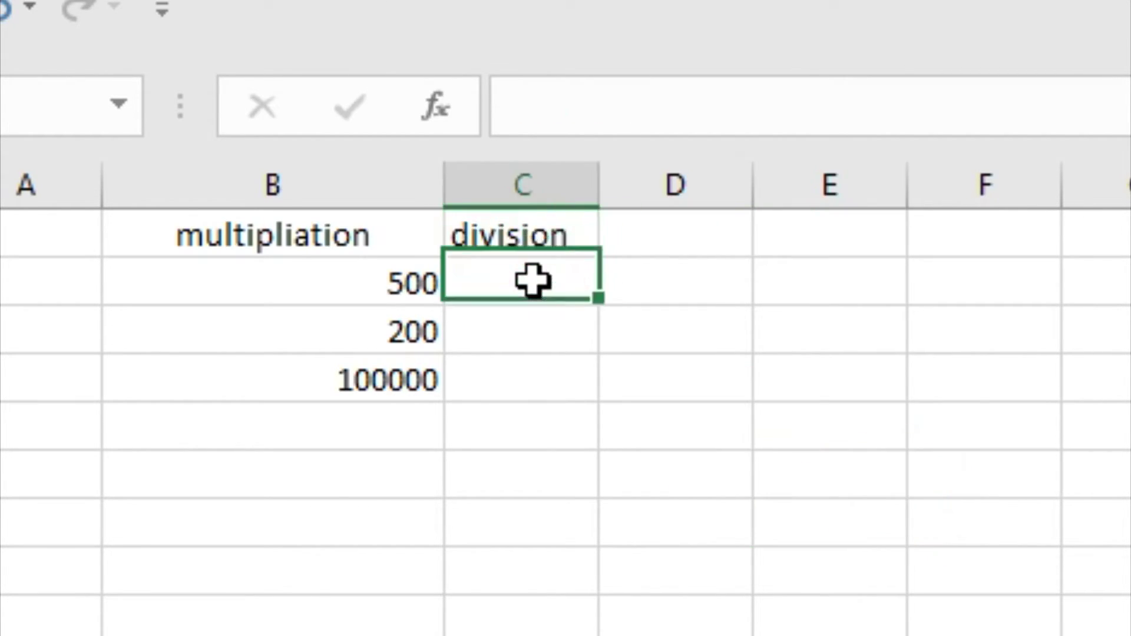
text(89)
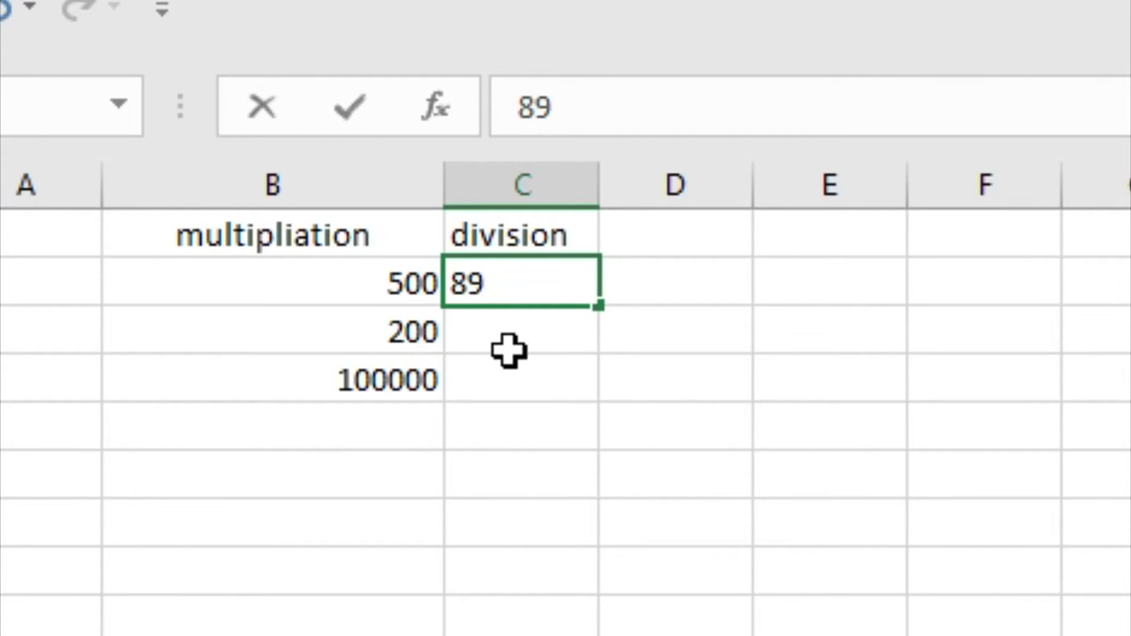
click(546, 340)
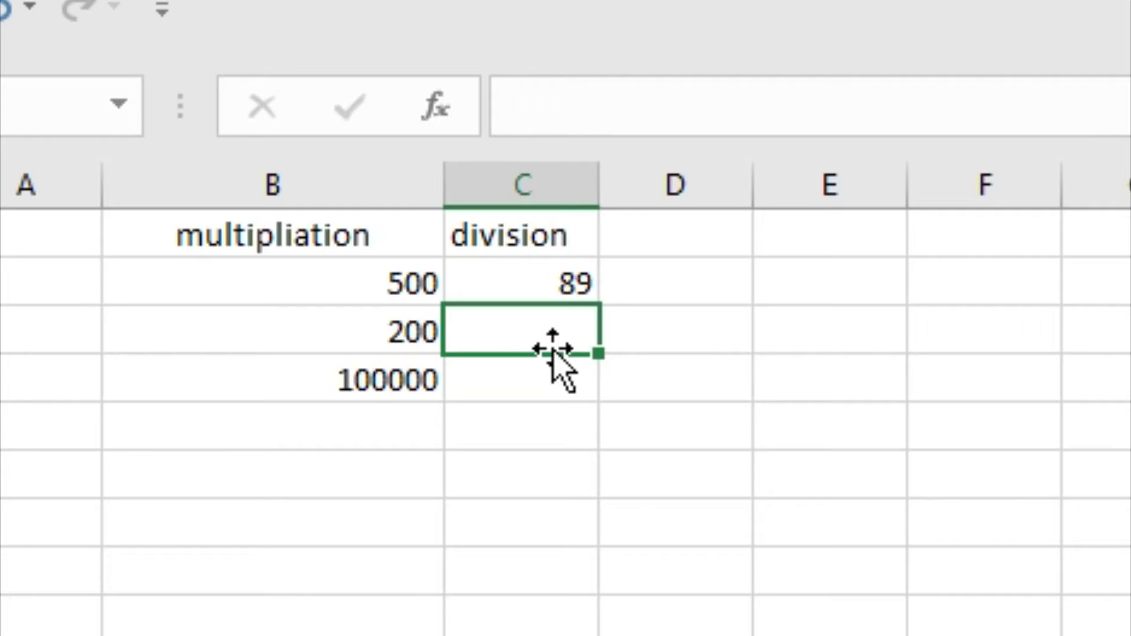
text(5)
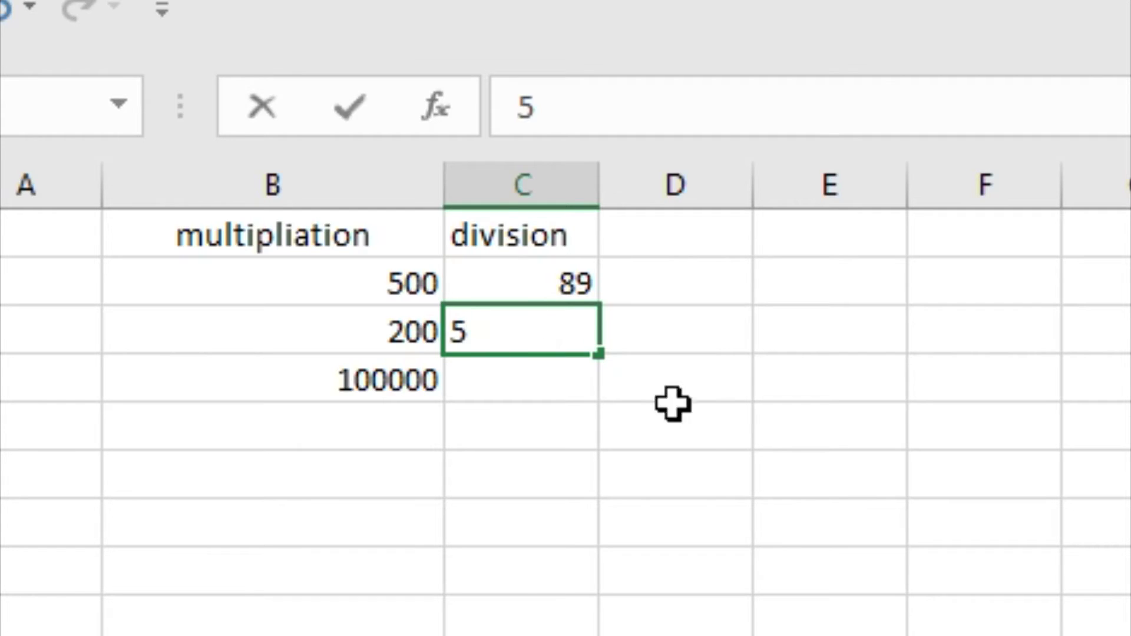
click(743, 407)
click(541, 375)
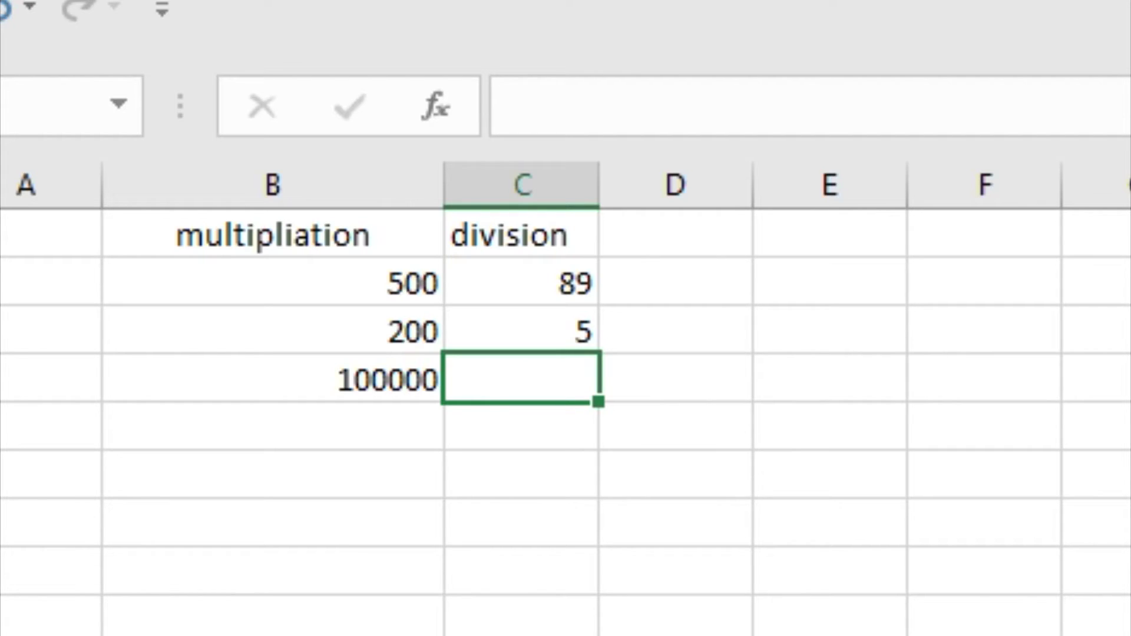
text(=)
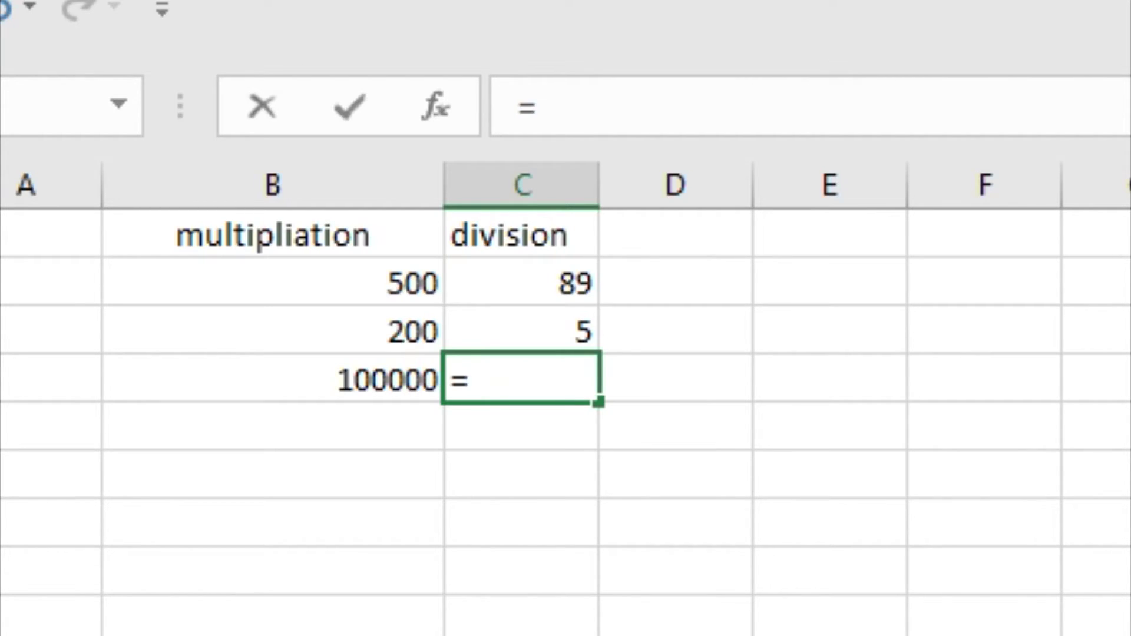
Step: Enter the formula =C2/C3 in C4, showing 17.8
click(579, 283)
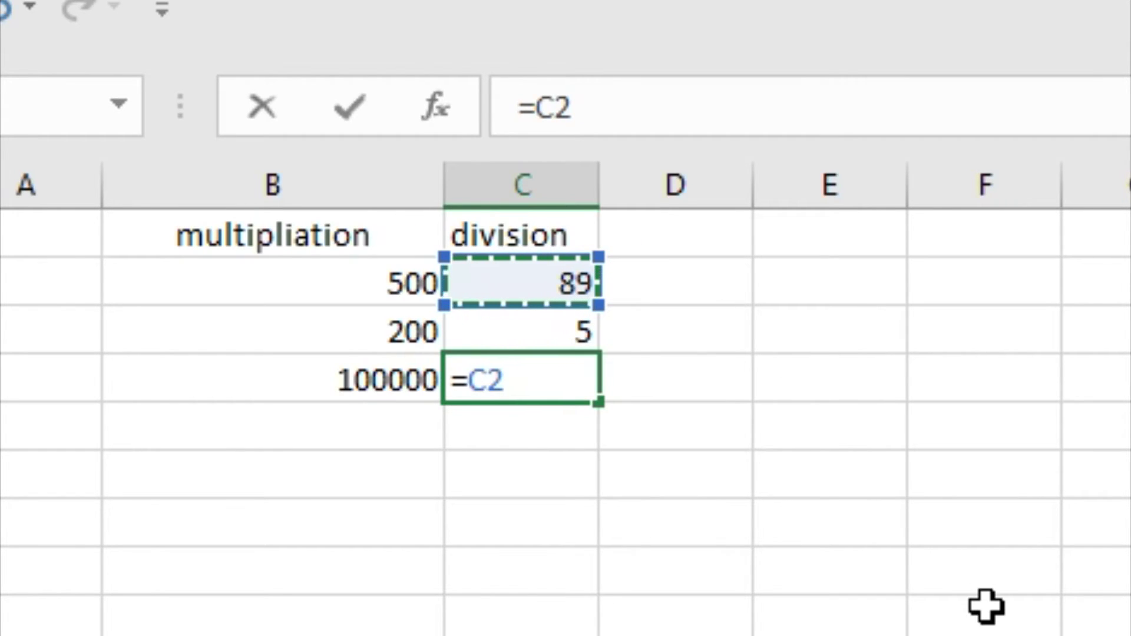
text(/)
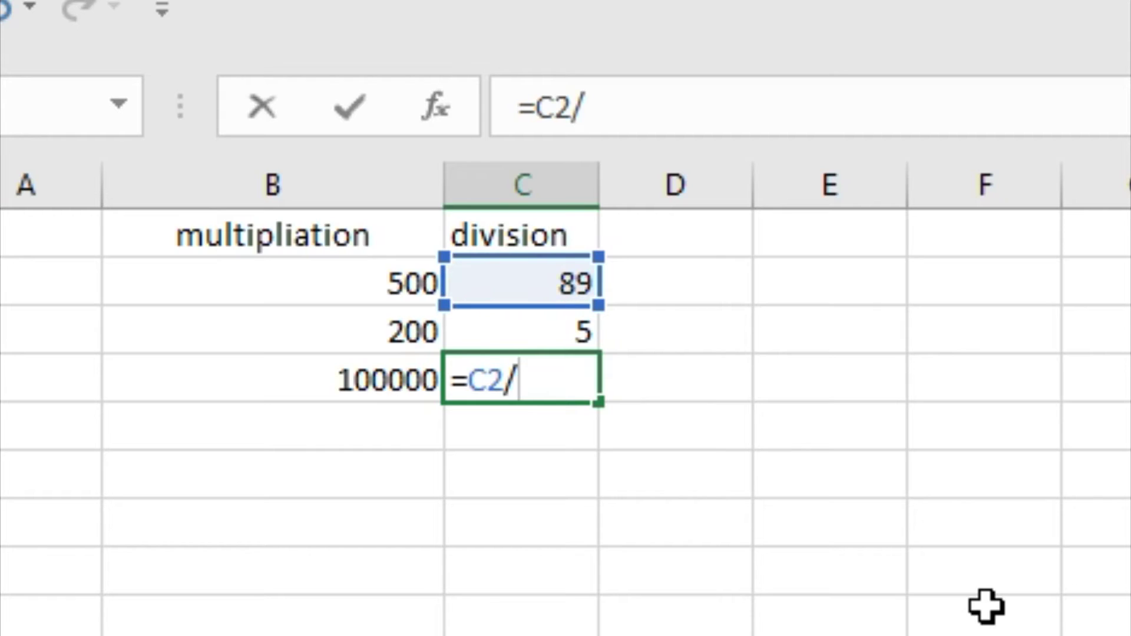
click(579, 331)
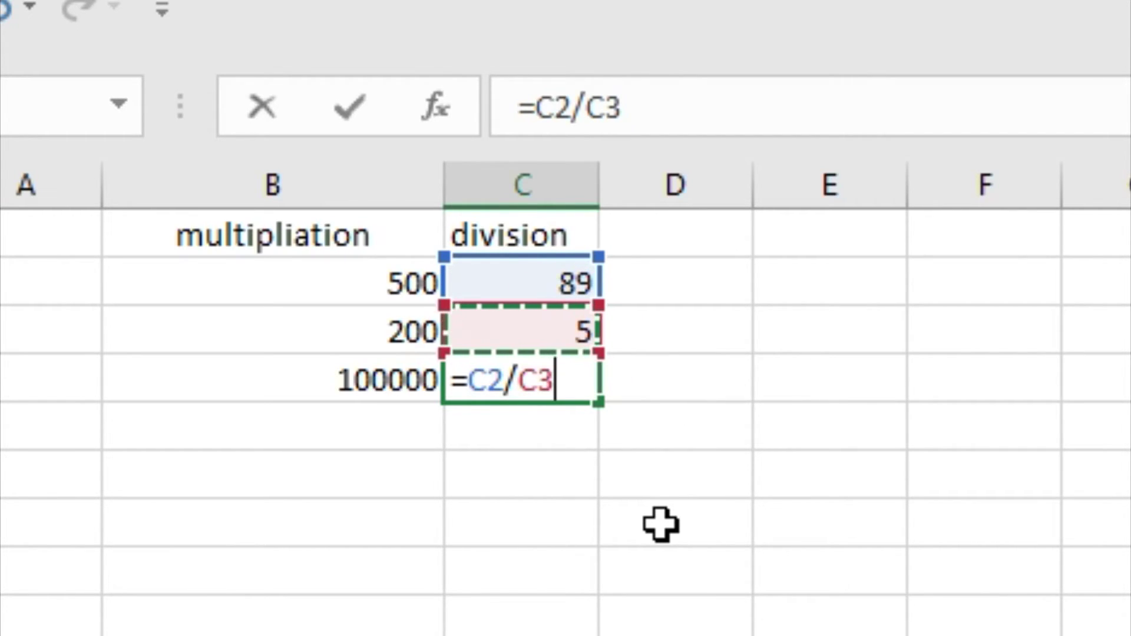
key(Return)
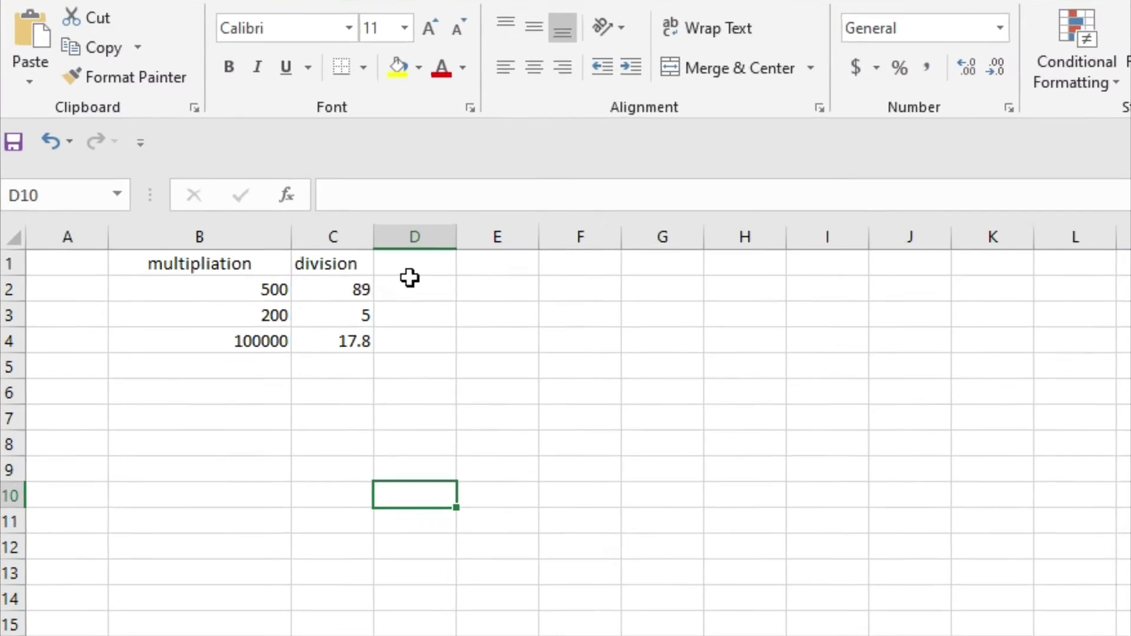
click(806, 376)
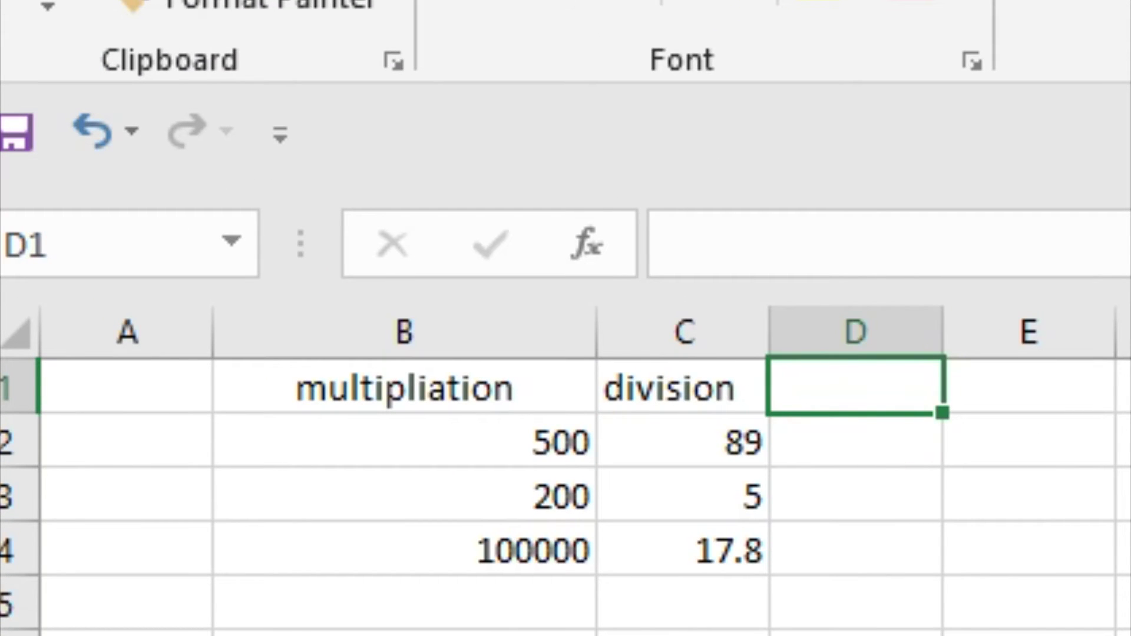
text(addition)
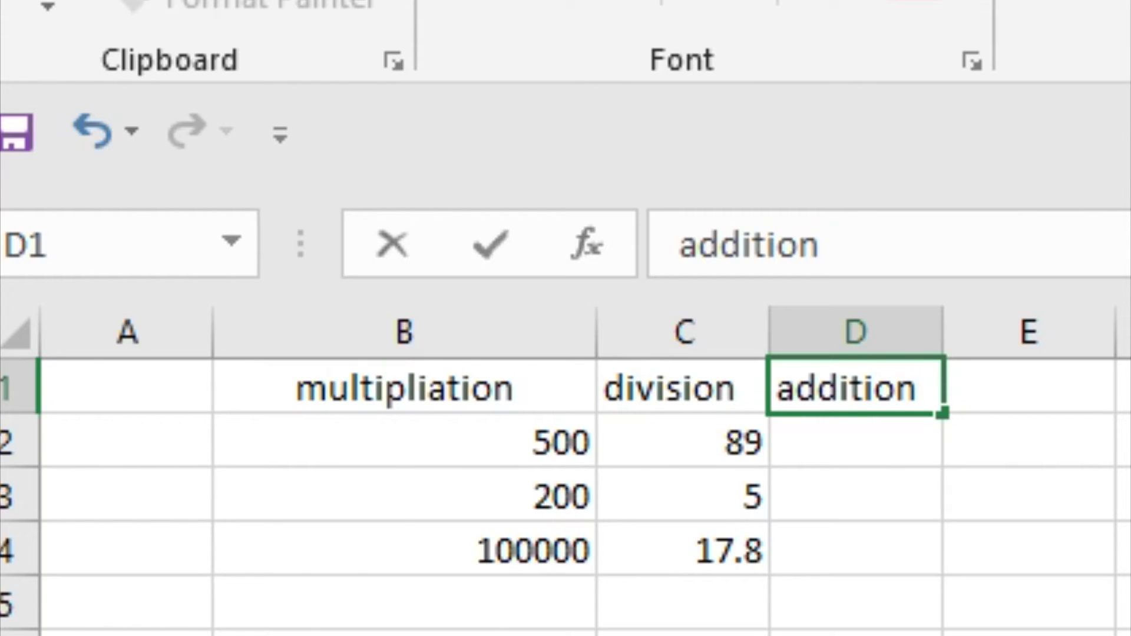
Step: Commit the 'addition' heading in D1 and enter 50 and 89 below it
key(Return)
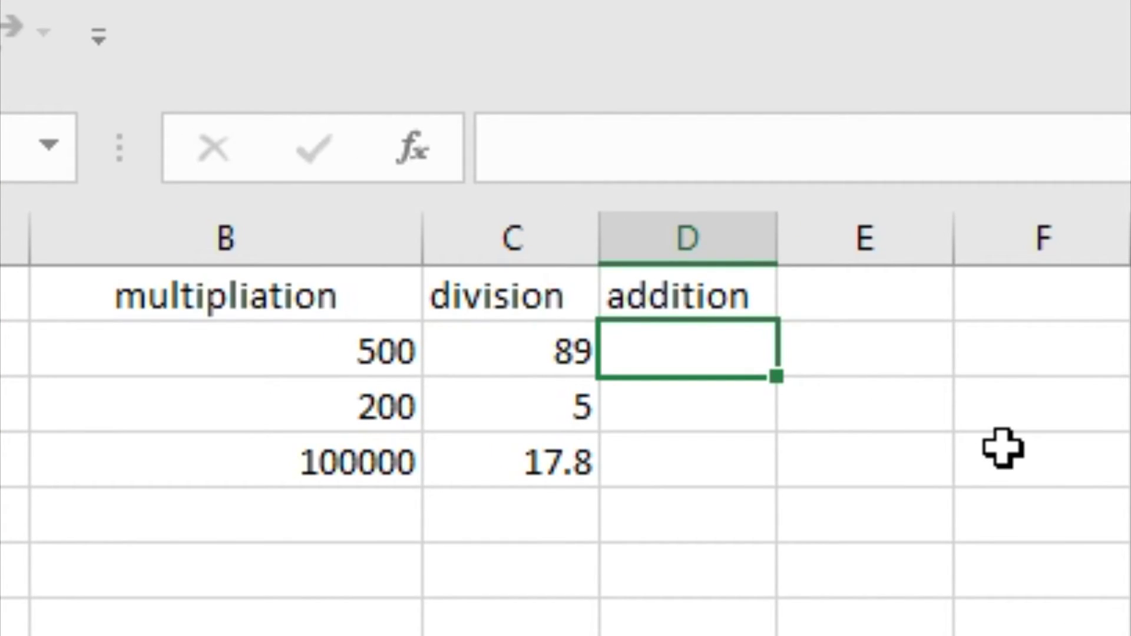
text(50)
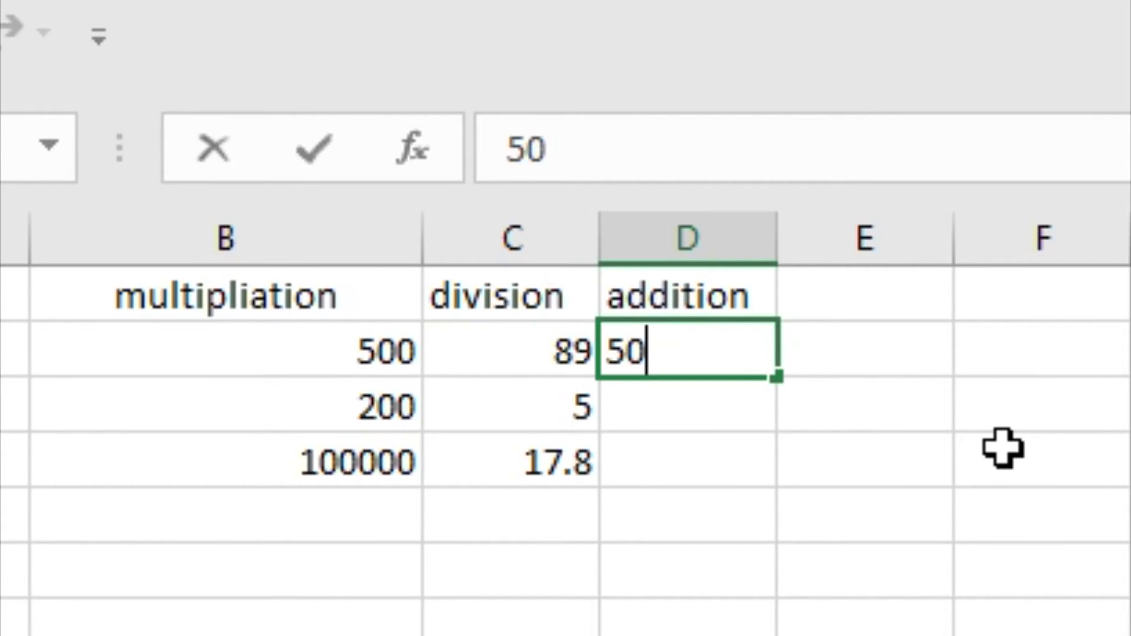
click(712, 392)
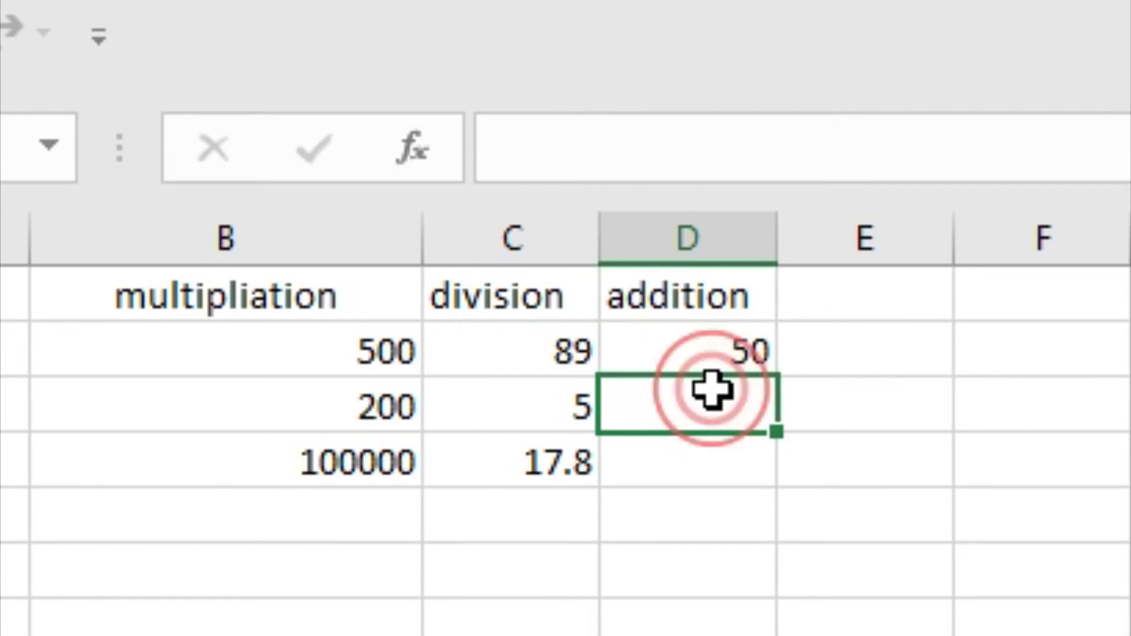
text(89)
click(1088, 452)
click(721, 455)
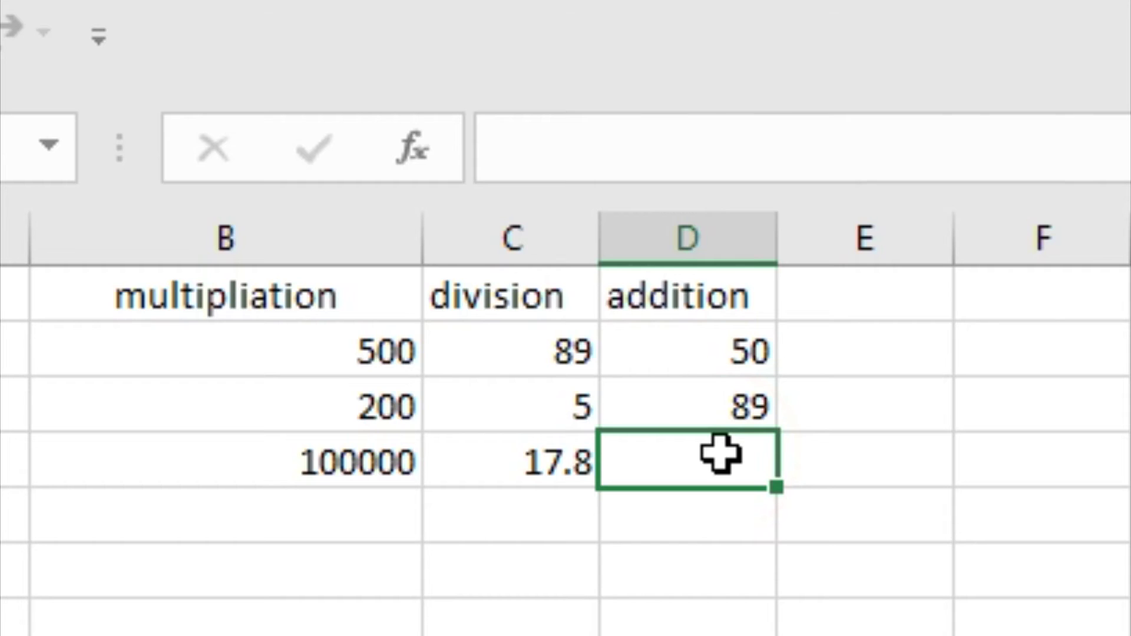
text(=)
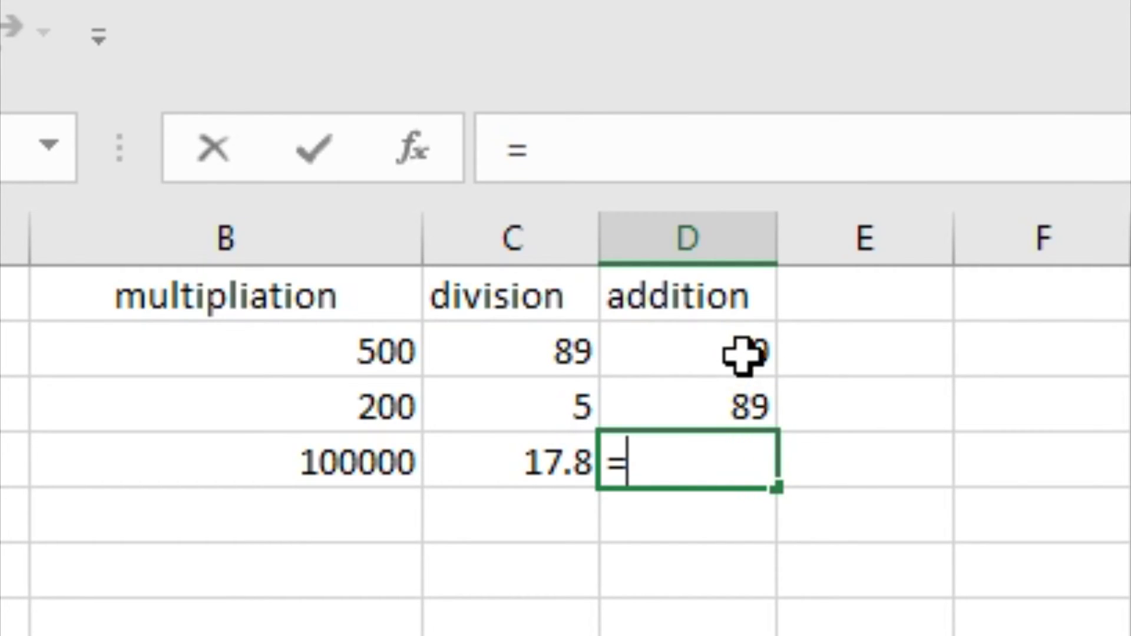
Step: Enter the formula =D2+D3 in D4, showing 139
click(743, 352)
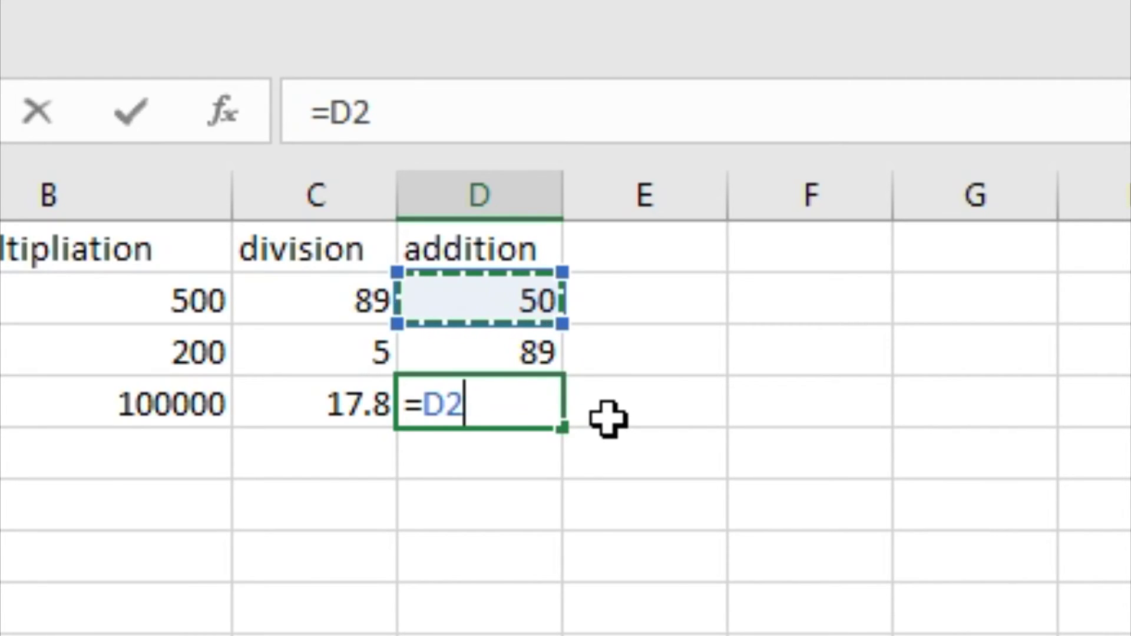
text(+)
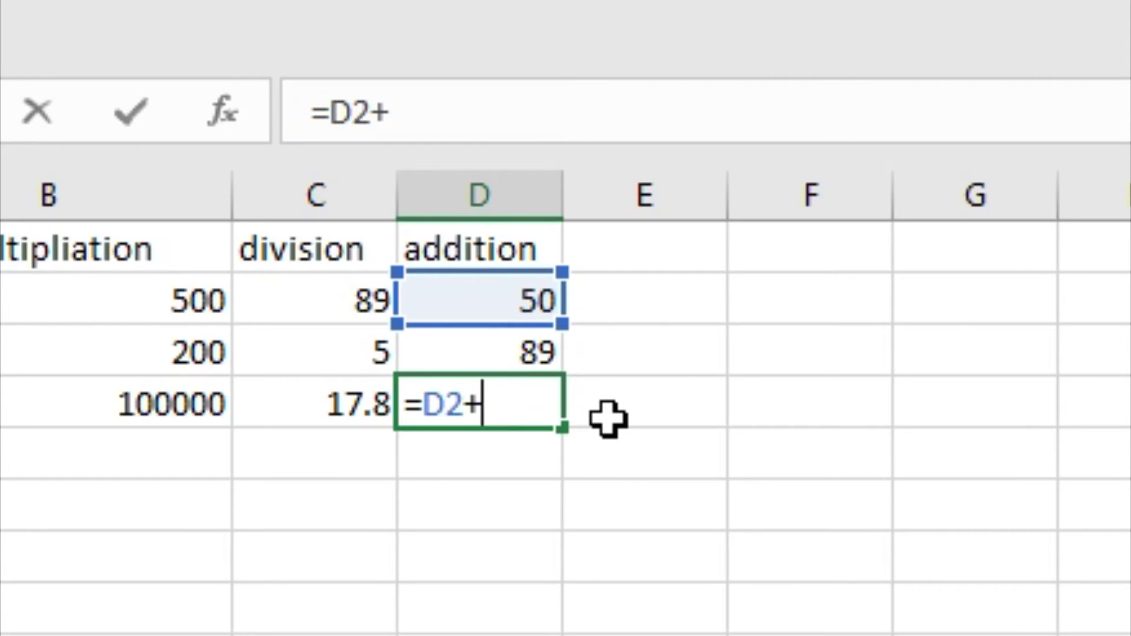
click(537, 354)
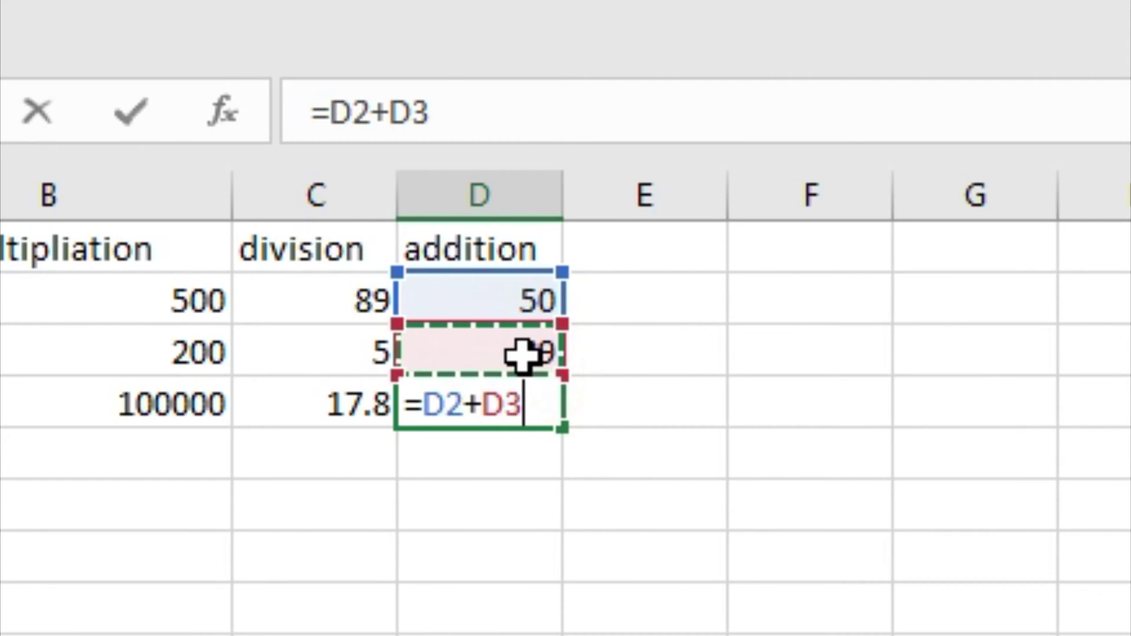
key(Return)
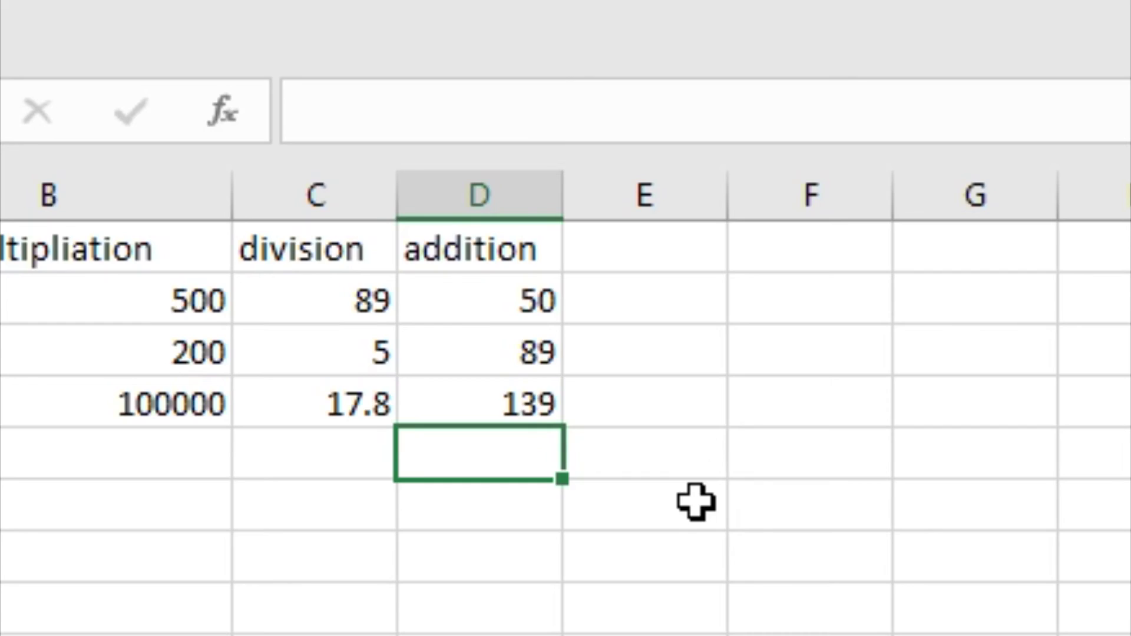
click(644, 249)
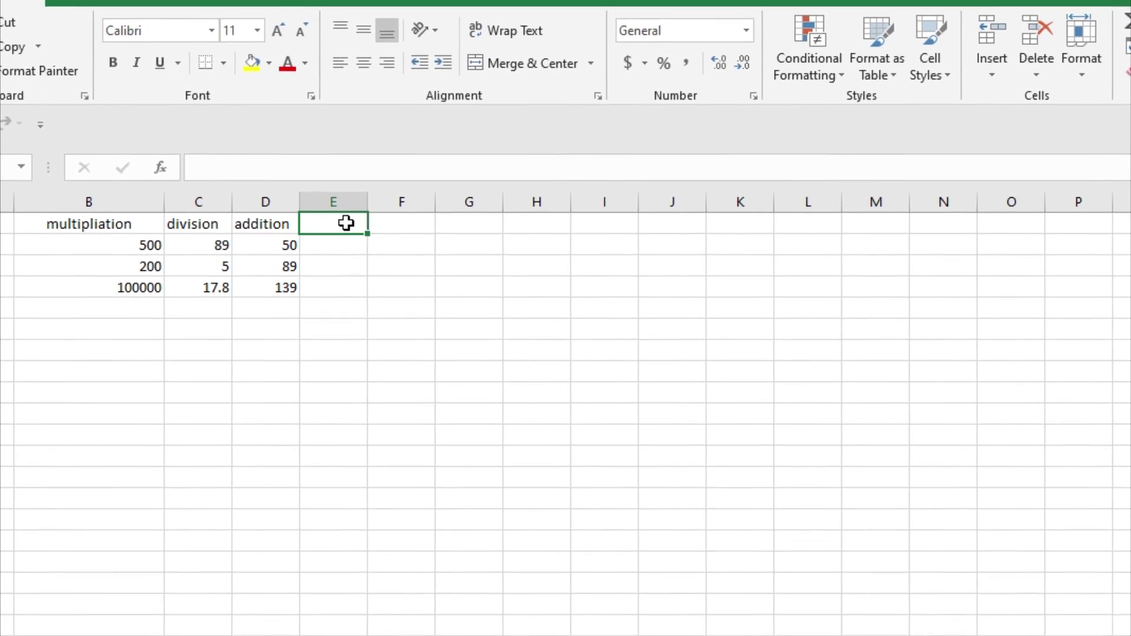
text(S)
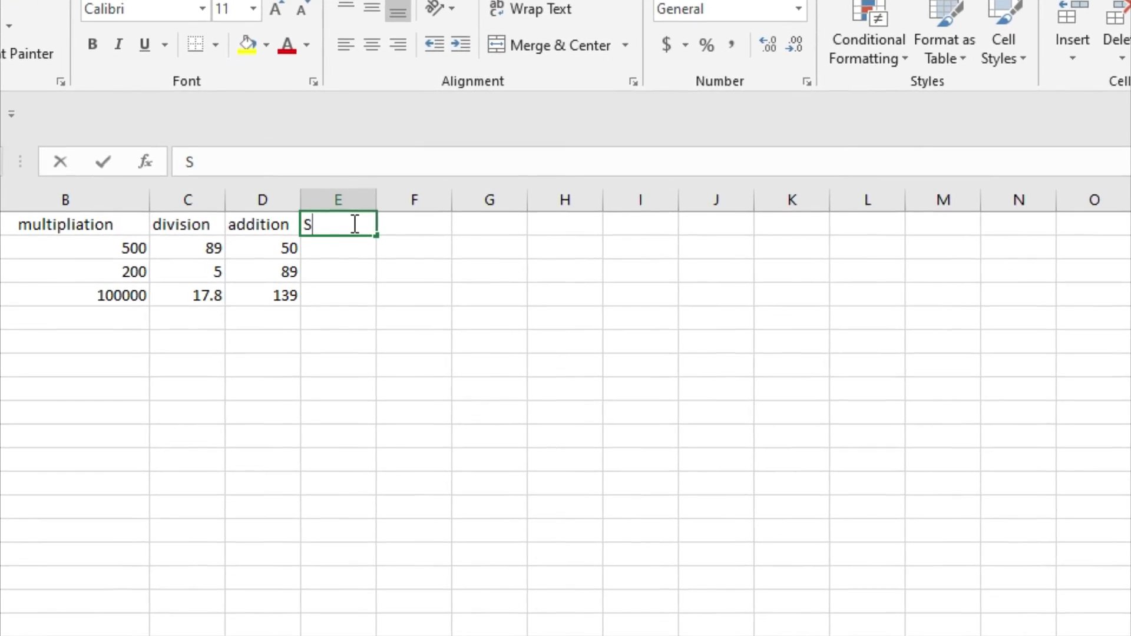
text(ubta)
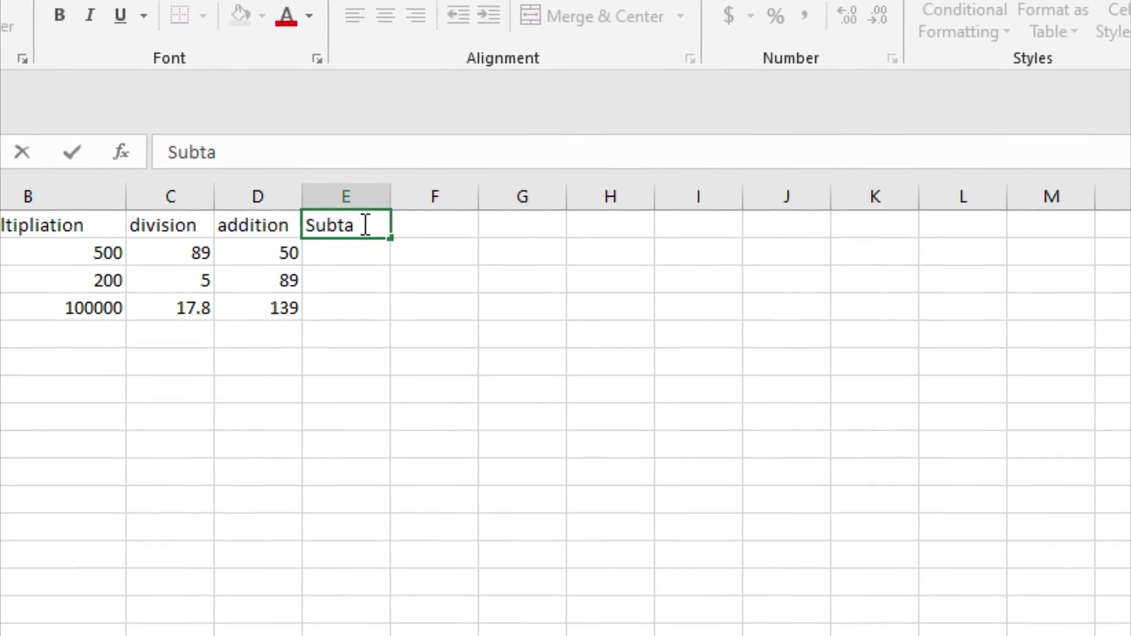
text(rction)
Step: Enter 'Subtraction' in E1, with 70 in E2 and 10 in E3
click(685, 394)
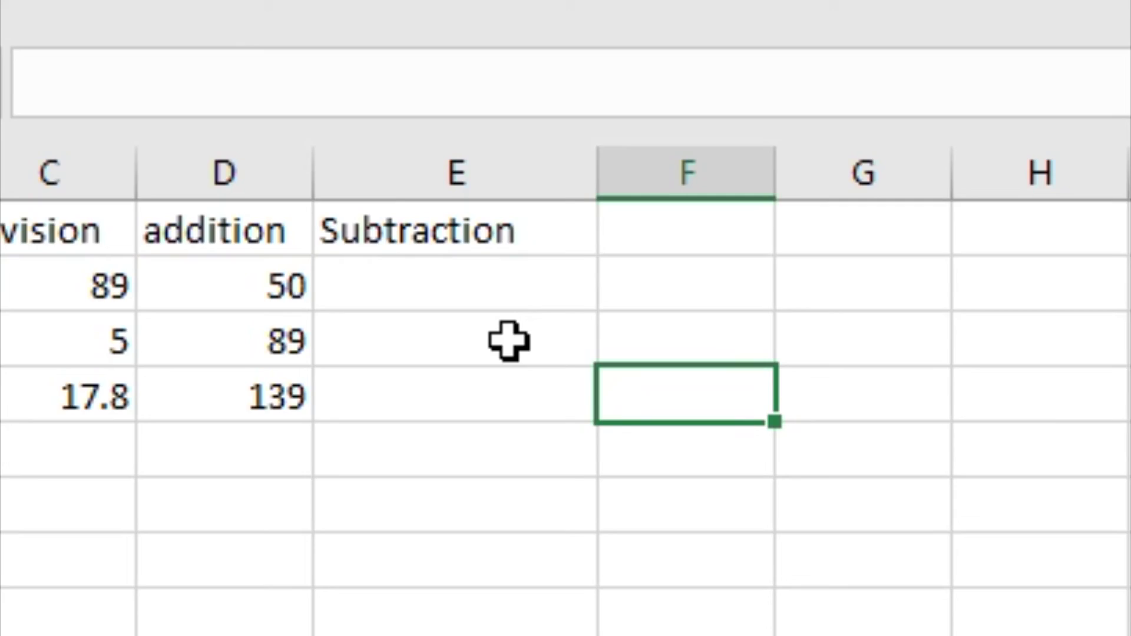
click(518, 288)
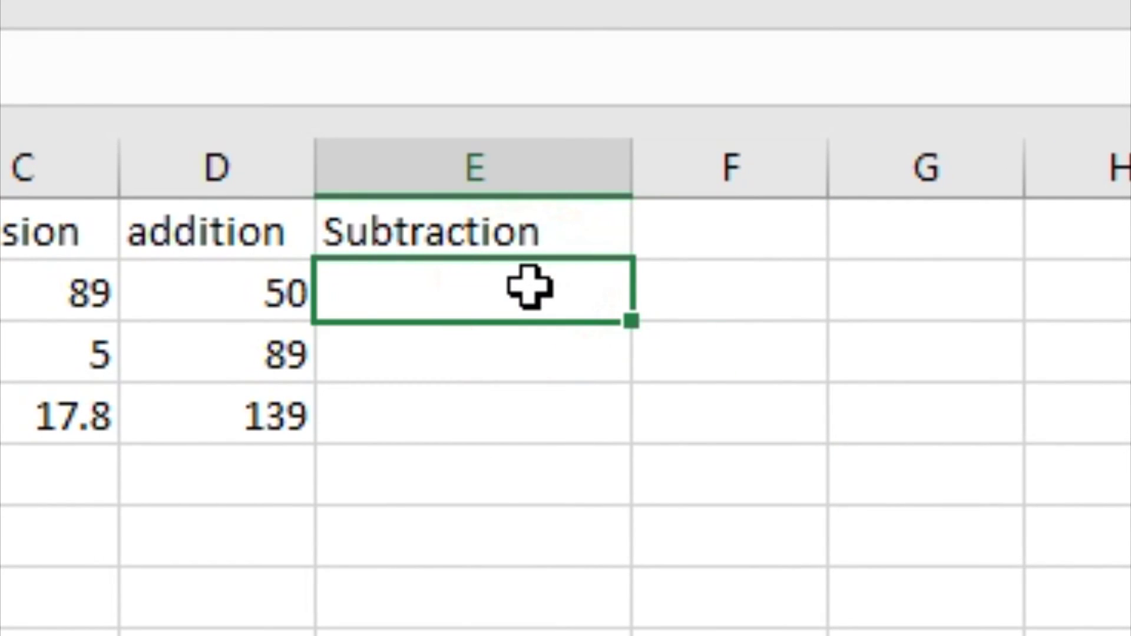
text(70)
click(424, 354)
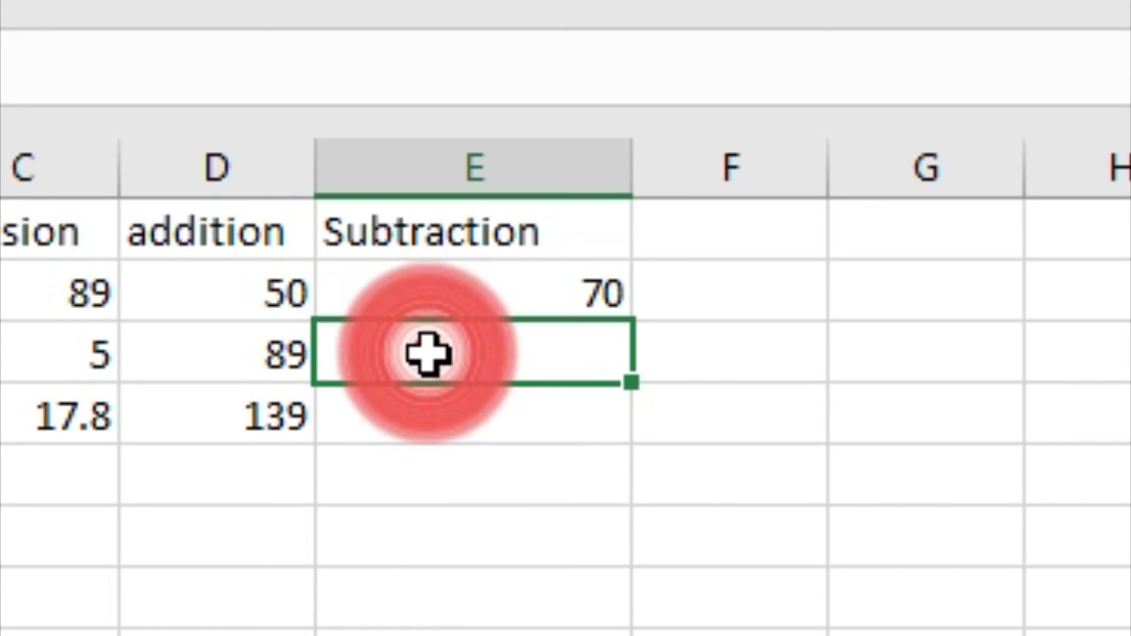
text(10)
click(475, 437)
text(=)
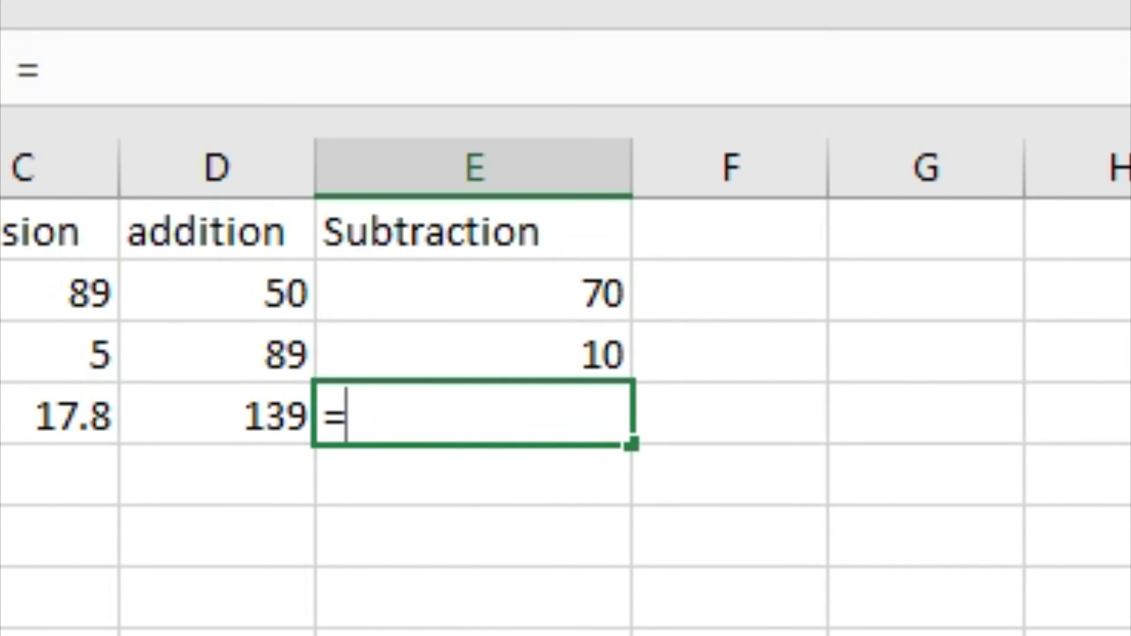
Step: Enter the formula =E2-E3 in E4, showing 60
click(605, 292)
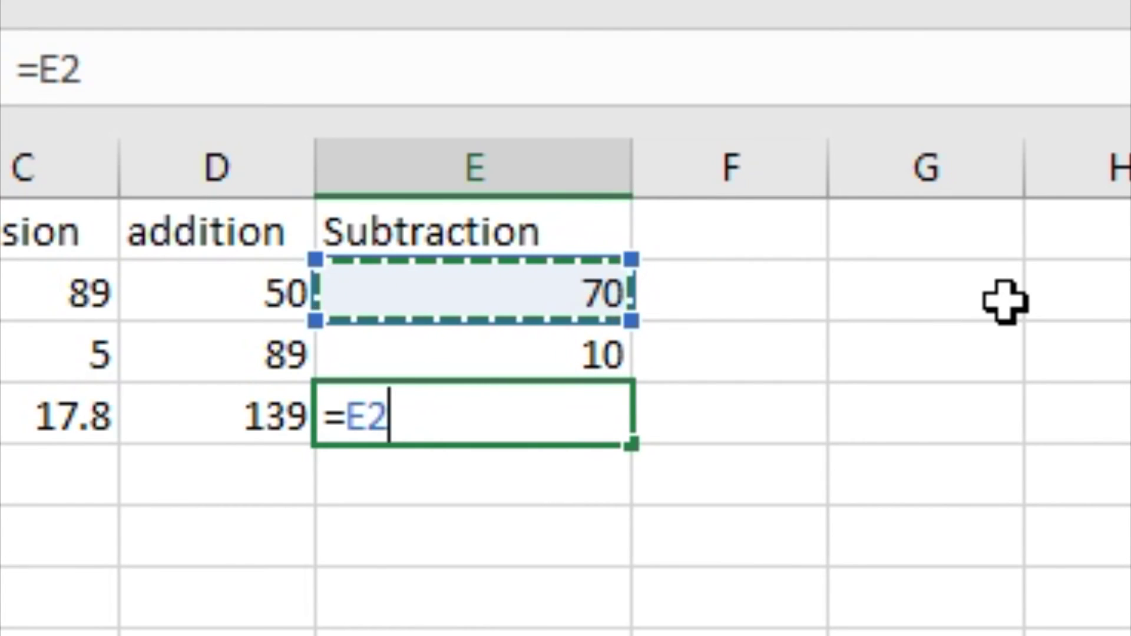
text(-)
click(530, 412)
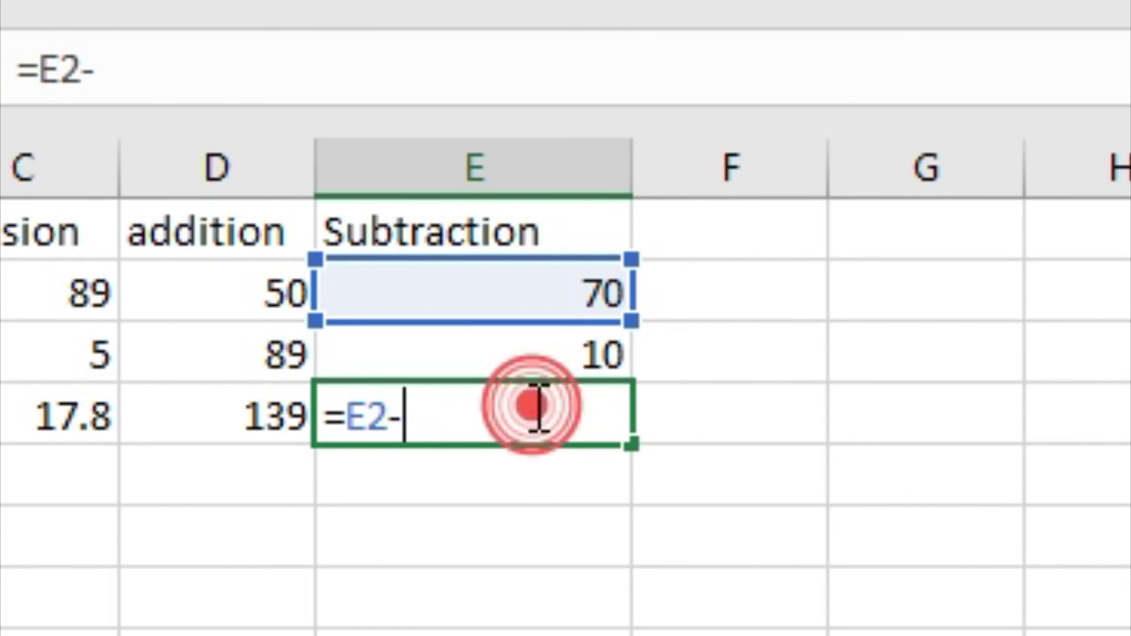
click(570, 340)
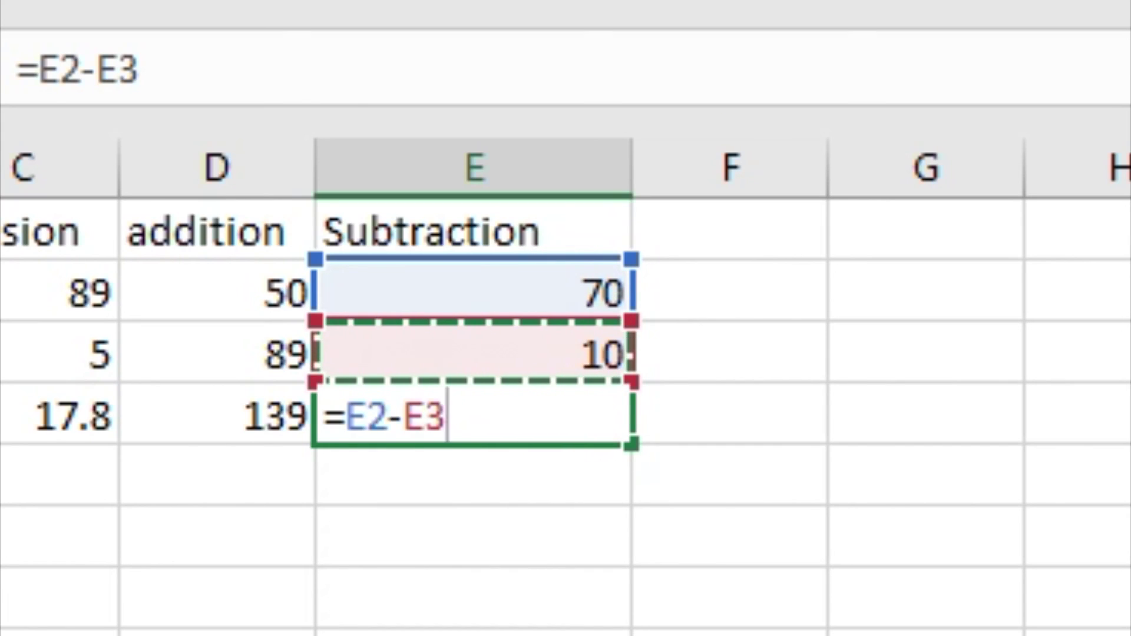
key(Return)
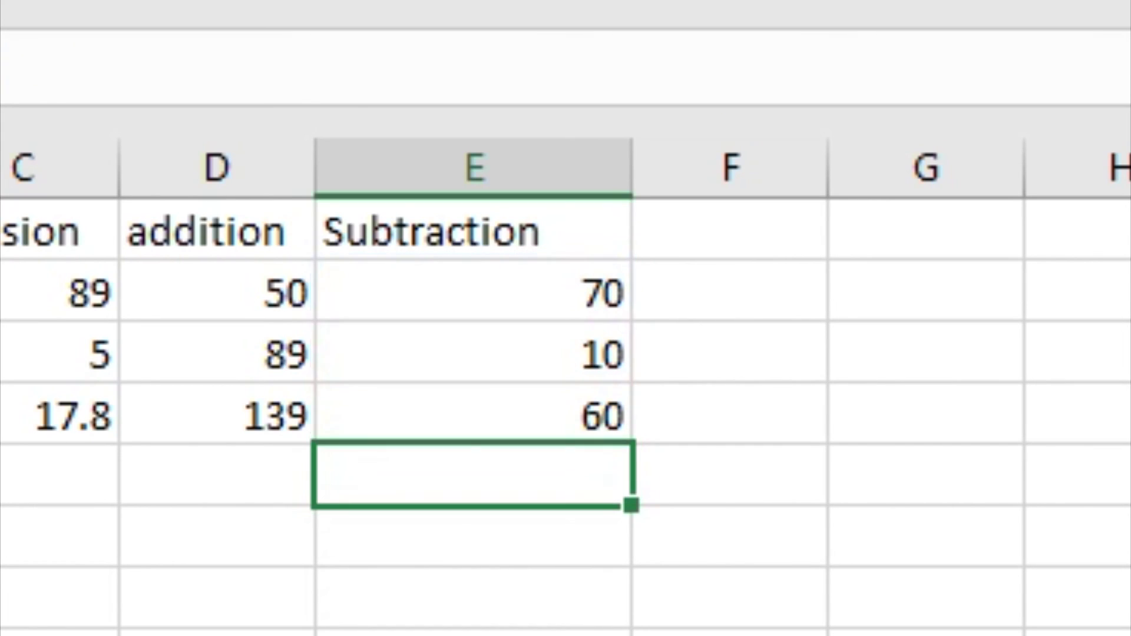
key(Tab)
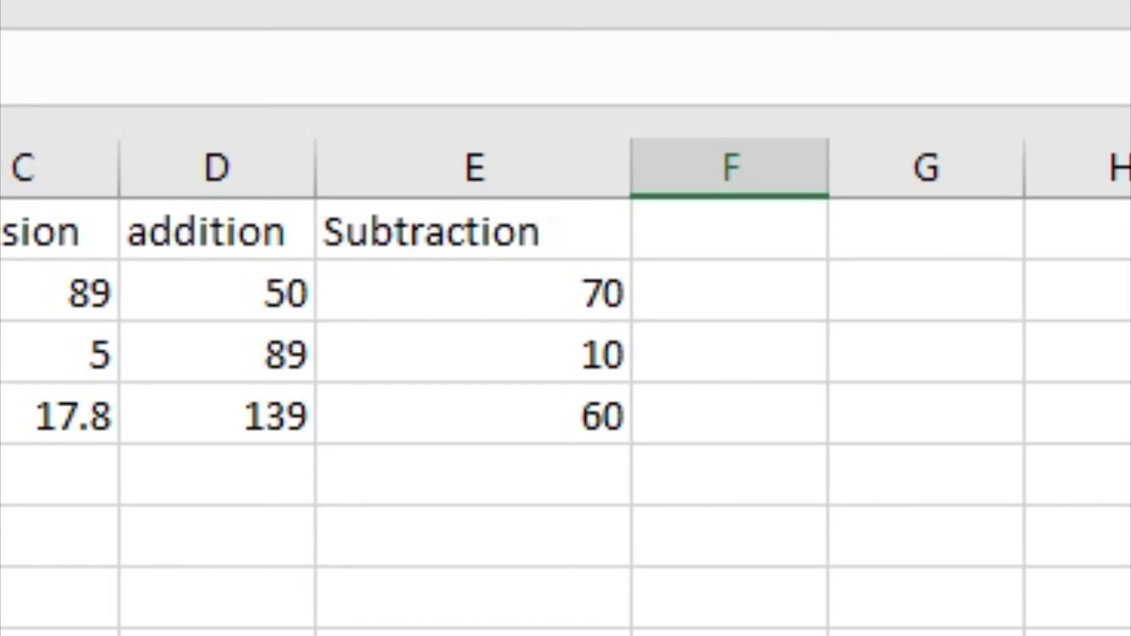
key(Up)
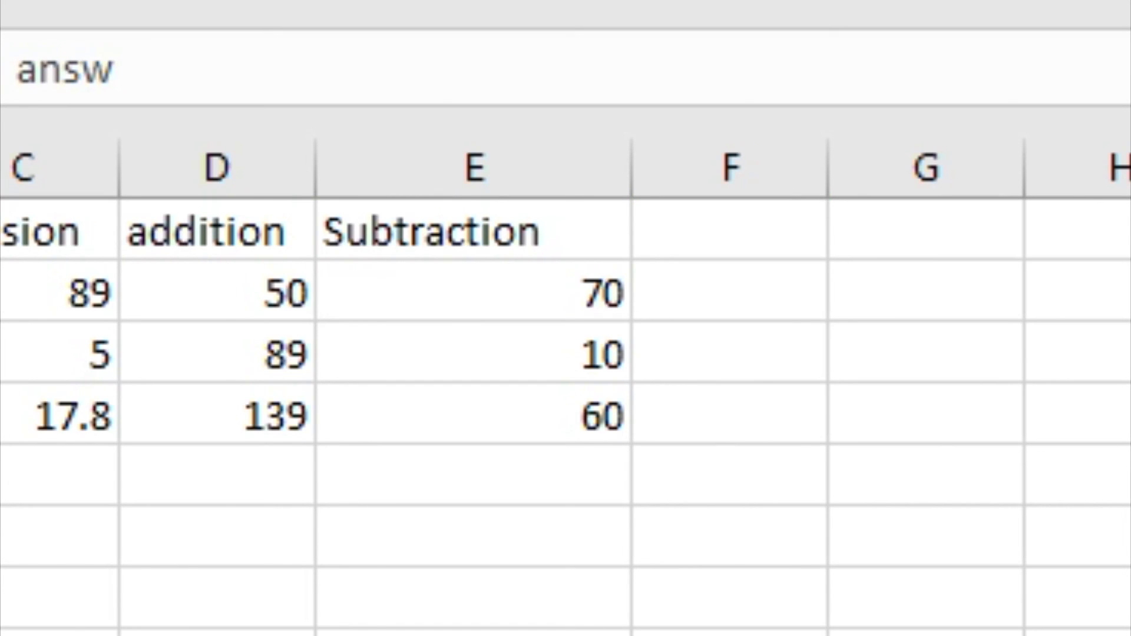
key(Return)
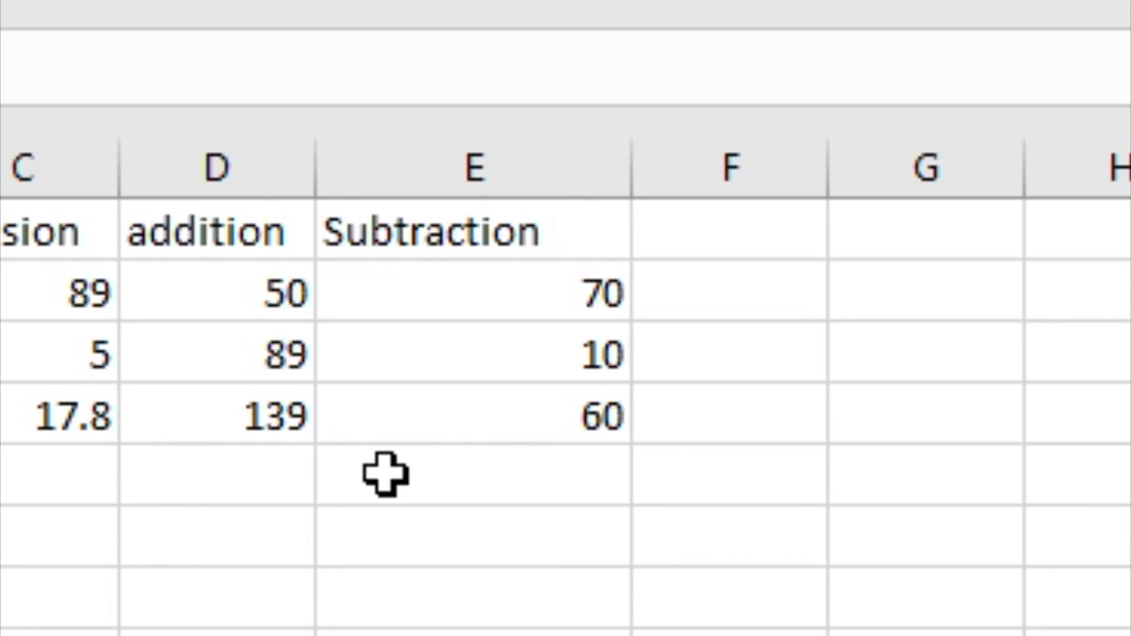
key(Tab)
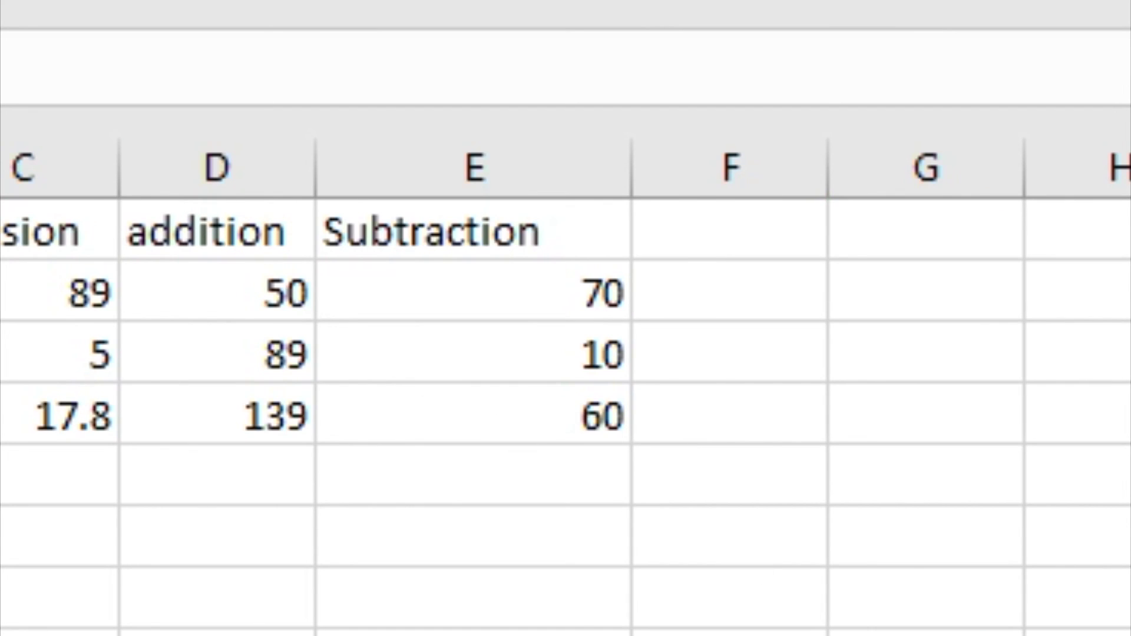
Step: Widen the division and addition columns, heighten row 1, and select headings B1:E1
drag(162, 167, 151, 168)
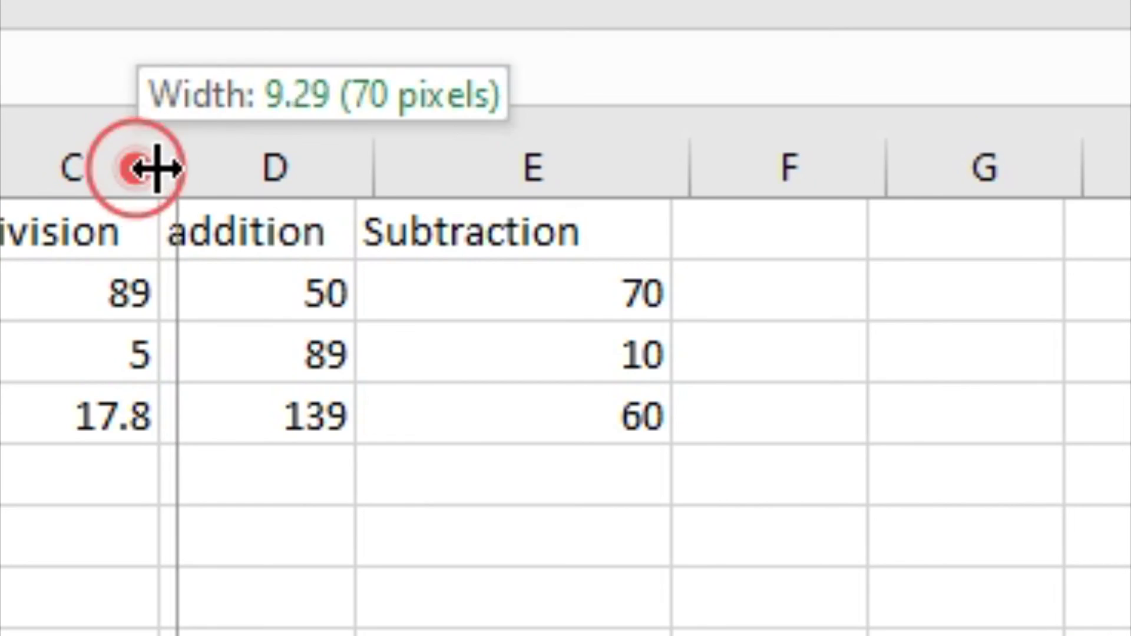
drag(398, 168, 503, 168)
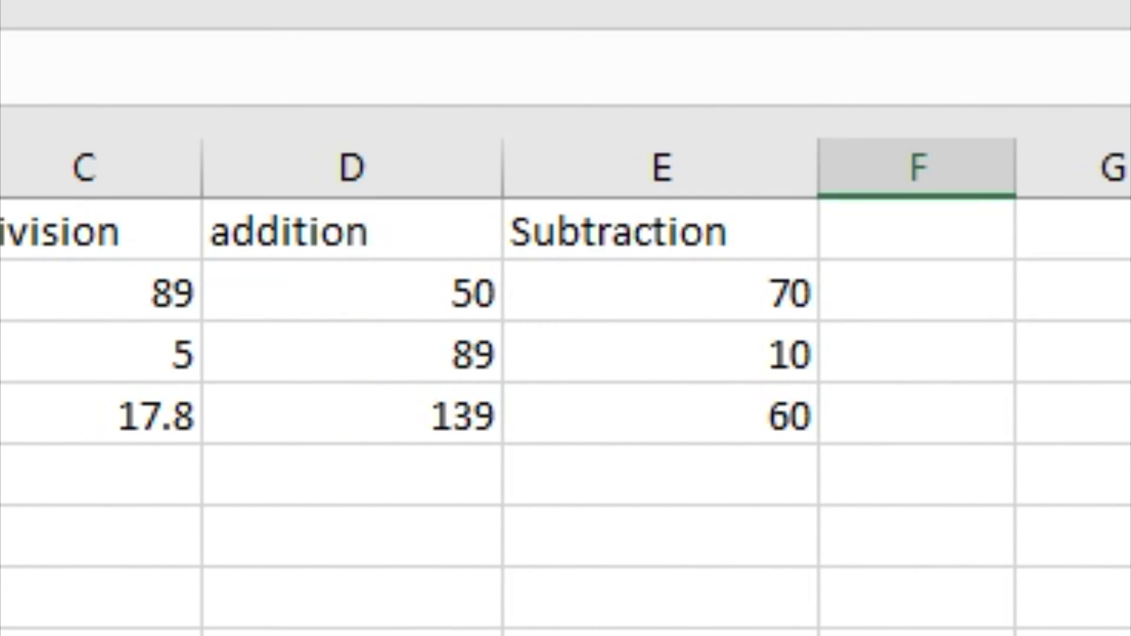
drag(89, 260, 88, 349)
click(662, 168)
drag(54, 292, 663, 292)
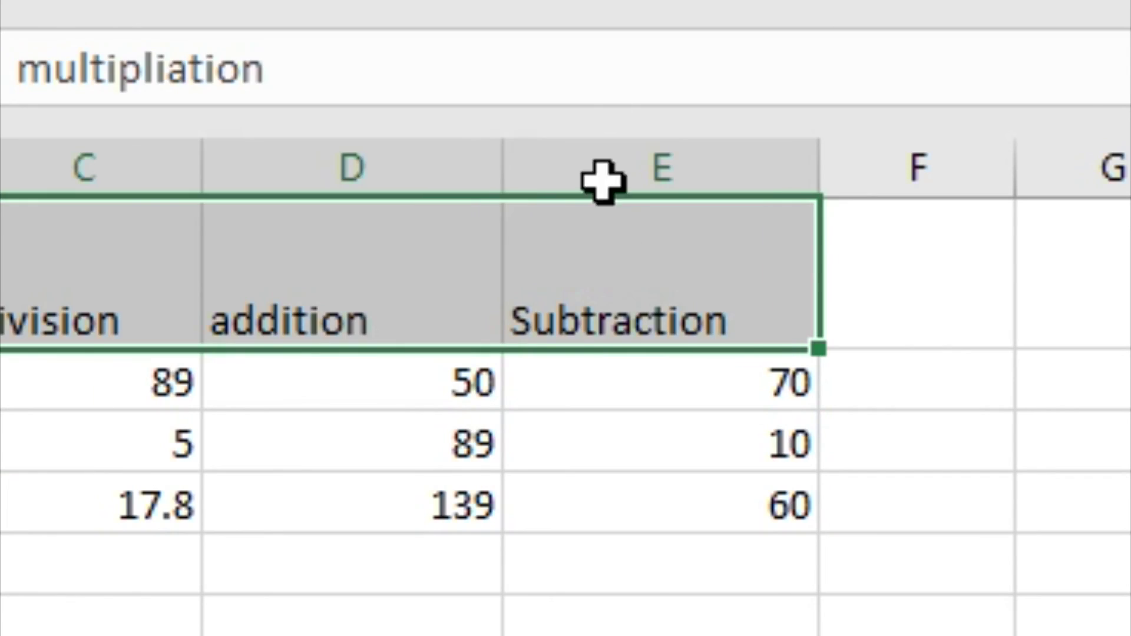